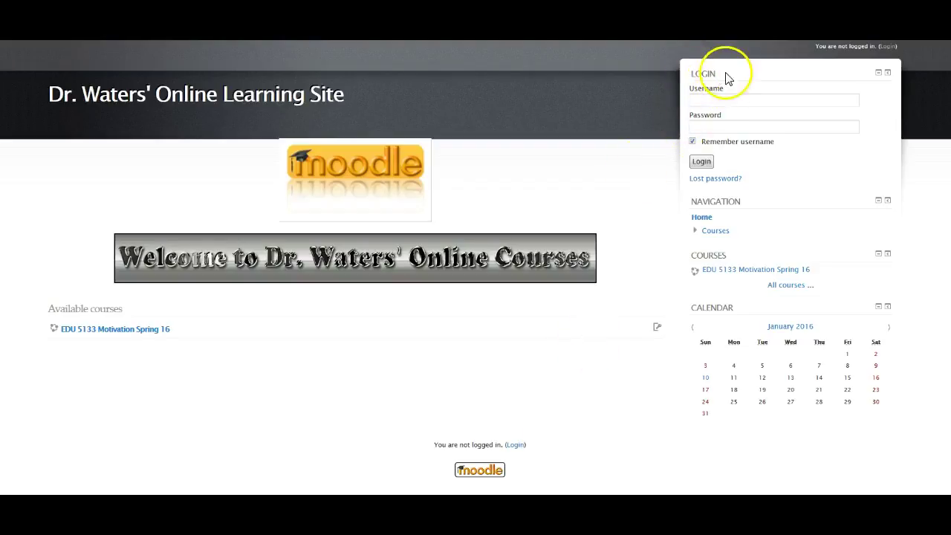
Log in with the student's username and password, then dismiss Firefox's save-login prompt.
{"action": "left_click", "coordinate": [712, 101]}
{"action": "left_click", "coordinate": [713, 101]}
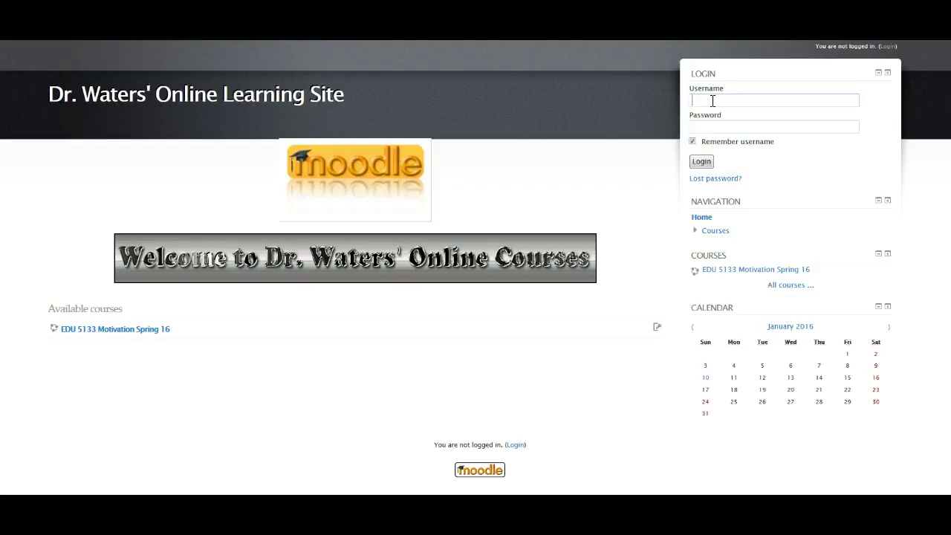
{"action": "type", "text": "mmoodler"}
{"action": "left_click", "coordinate": [699, 141]}
{"action": "left_click", "coordinate": [696, 124]}
{"action": "key", "text": "BackSpace"}
{"action": "key", "text": "BackSpace"}
{"action": "key", "text": "BackSpace"}
{"action": "key", "text": "BackSpace"}
{"action": "key", "text": "BackSpace"}
{"action": "left_click", "coordinate": [696, 164]}
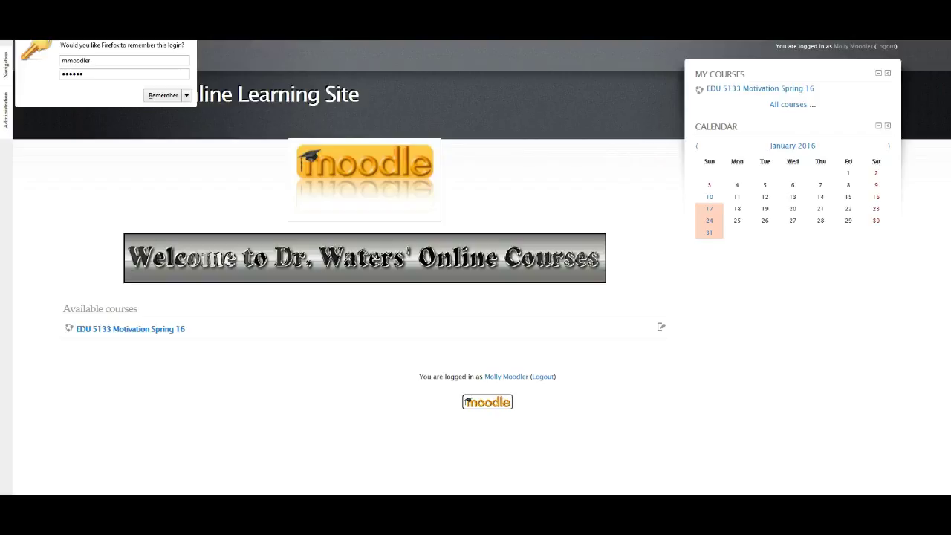
{"action": "key", "text": "Escape"}
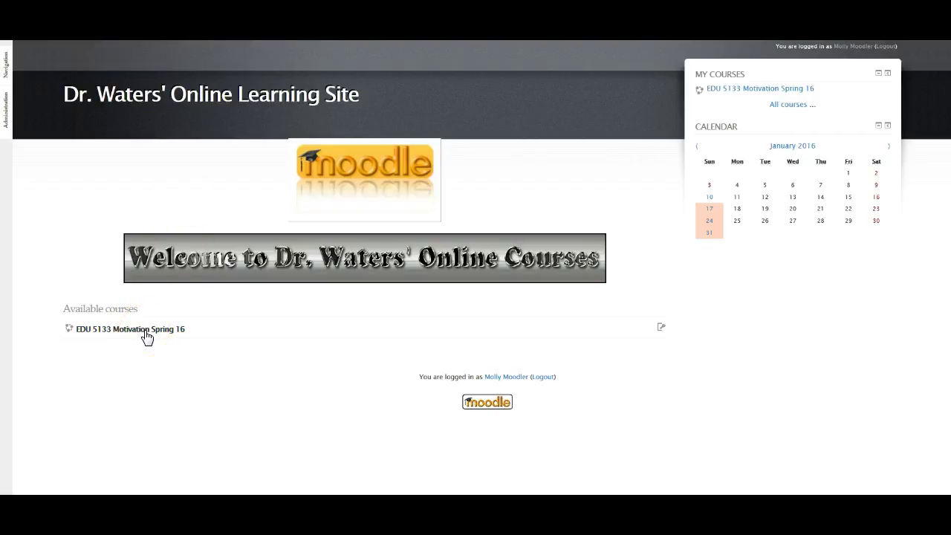
Open the EDU 5133 Motivation Spring 16 course and scroll through its weekly sections.
{"action": "left_click", "coordinate": [146, 336]}
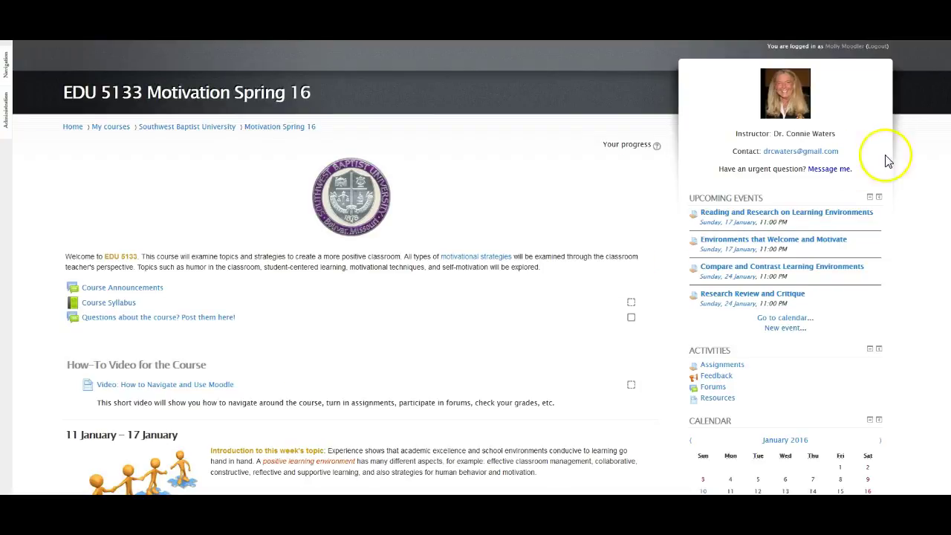
{"action": "scroll", "coordinate": [476, 268], "scroll_direction": "down", "scroll_amount": 7}
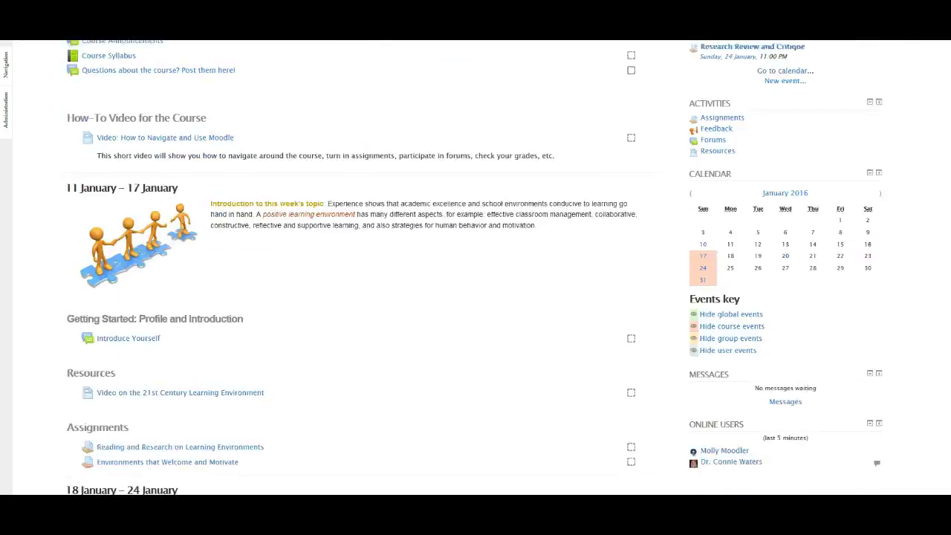
{"action": "scroll", "coordinate": [475, 267], "scroll_direction": "down", "scroll_amount": 2}
{"action": "scroll", "coordinate": [476, 267], "scroll_direction": "up", "scroll_amount": 9}
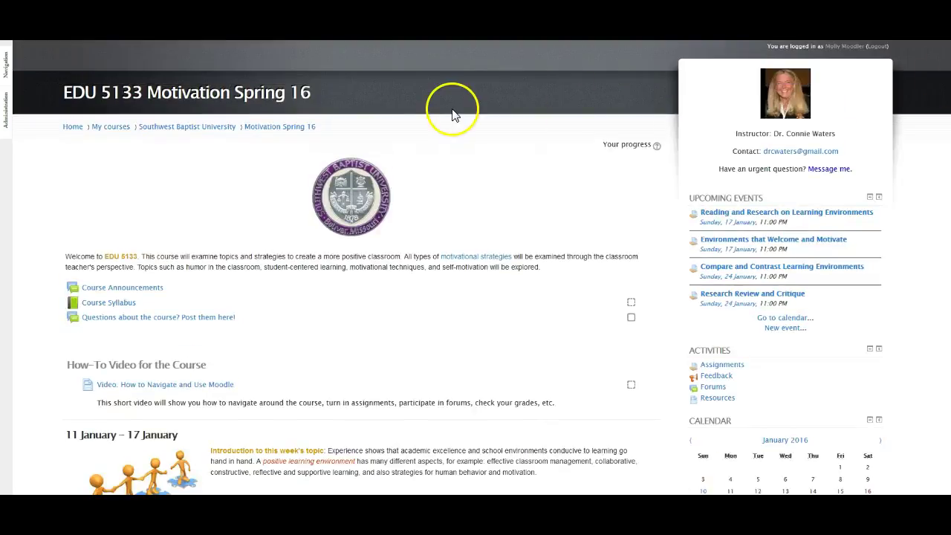
{"action": "mouse_move", "coordinate": [6, 68]}
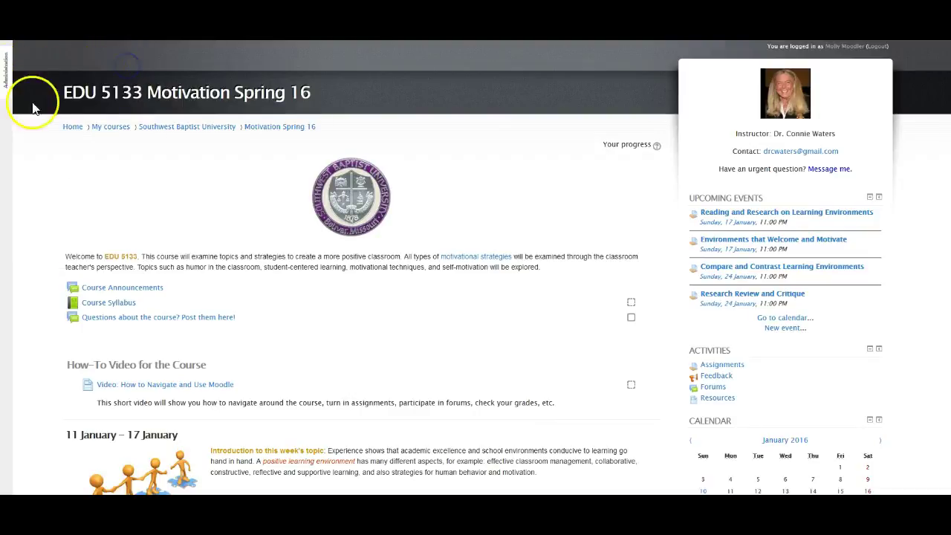
{"action": "mouse_move", "coordinate": [12, 89]}
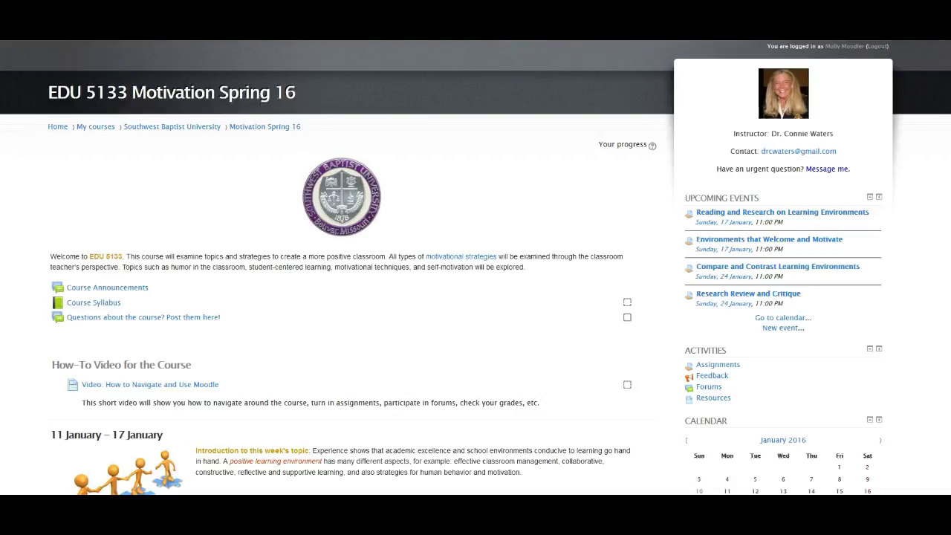
{"action": "scroll", "coordinate": [939, 67], "scroll_direction": "down", "scroll_amount": 3}
{"action": "scroll", "coordinate": [877, 141], "scroll_direction": "down", "scroll_amount": 6}
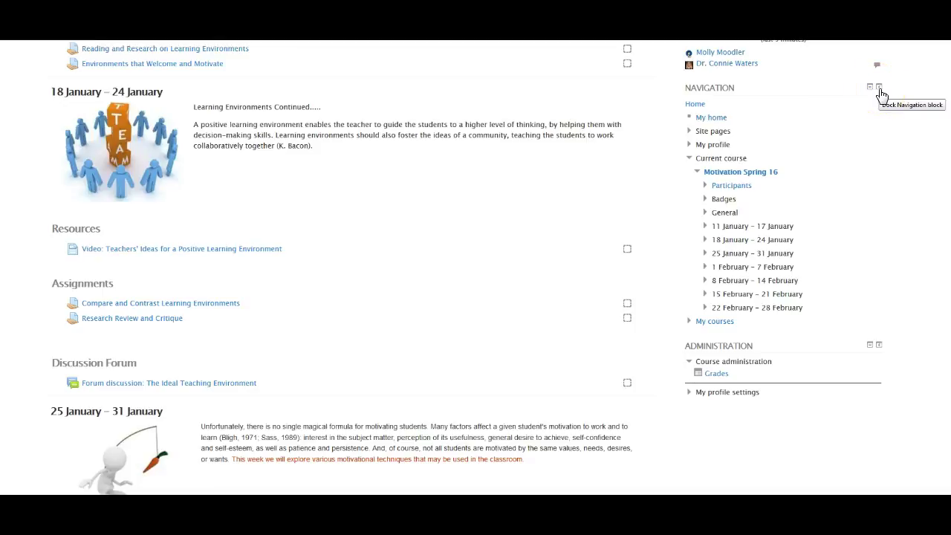
Dock the Navigation and Administration blocks, peek at docked Administration, and return to the top.
{"action": "left_click", "coordinate": [878, 87]}
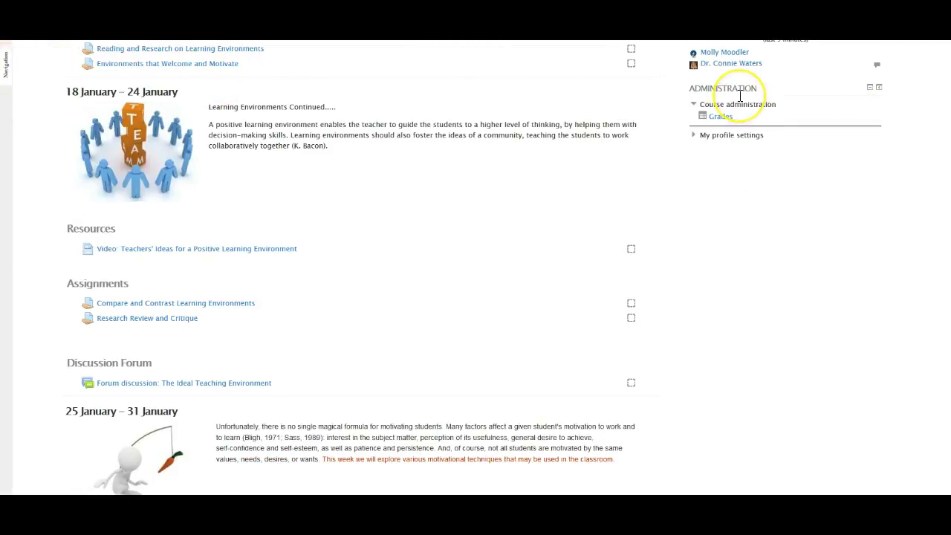
{"action": "left_click", "coordinate": [880, 88]}
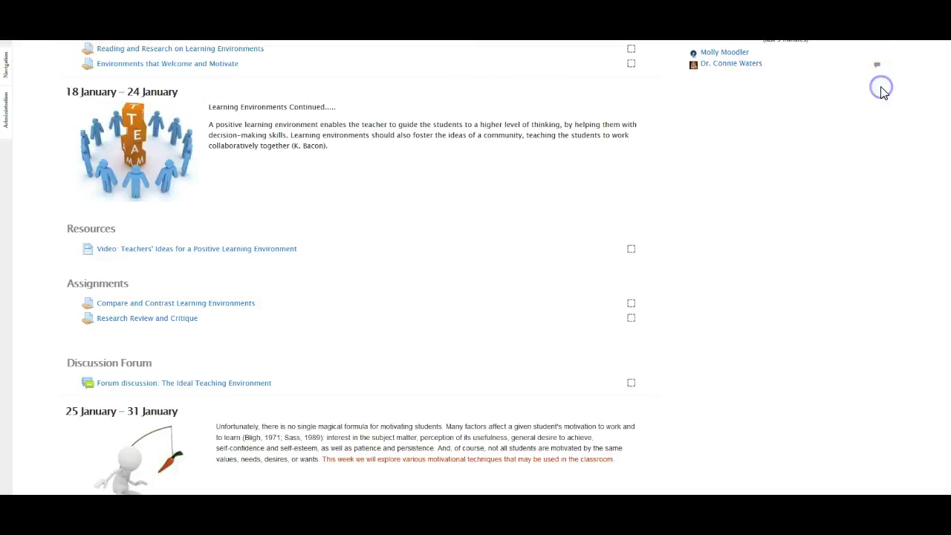
{"action": "left_click", "coordinate": [7, 110]}
{"action": "scroll", "coordinate": [641, 192], "scroll_direction": "up", "scroll_amount": 10}
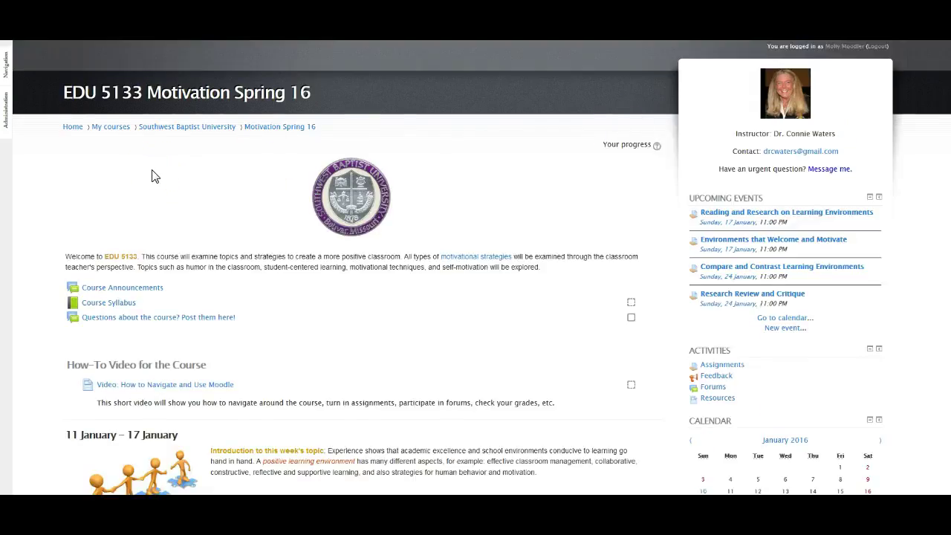
{"action": "left_click", "coordinate": [6, 73]}
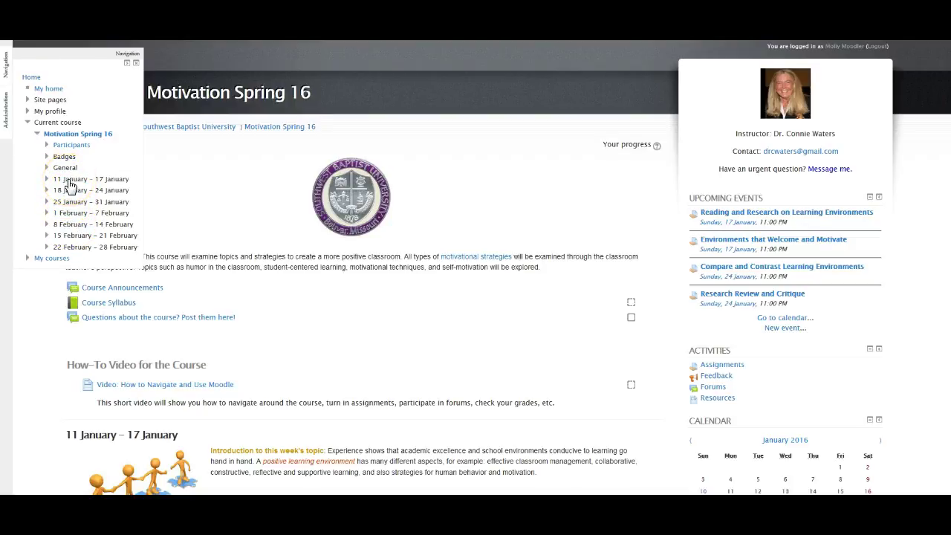
{"action": "left_click", "coordinate": [68, 180]}
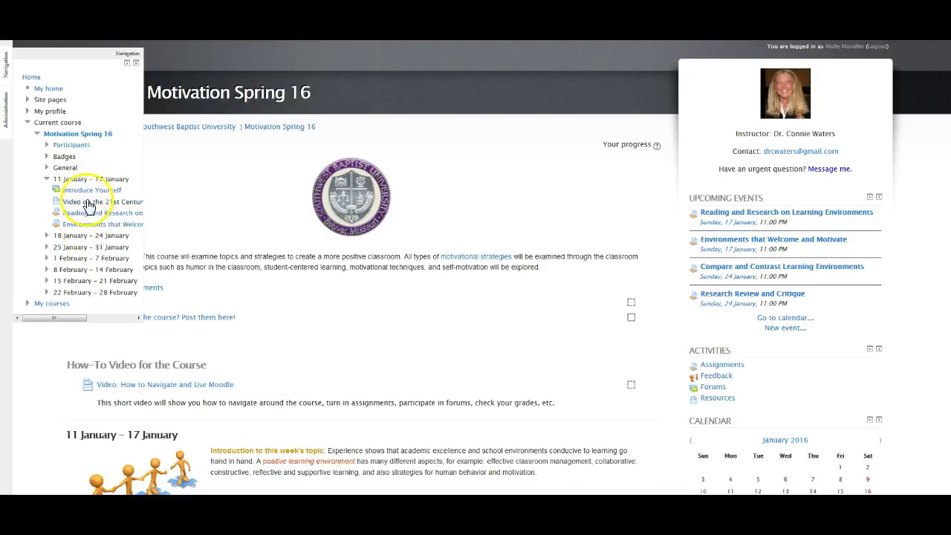
{"action": "left_click", "coordinate": [89, 216]}
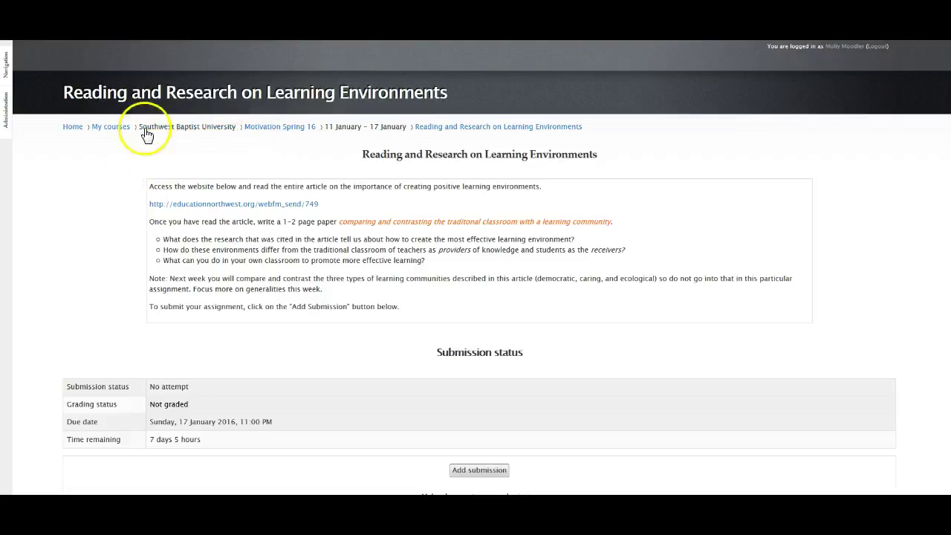
{"action": "left_click_drag", "start_coordinate": [323, 127], "coordinate": [264, 131]}
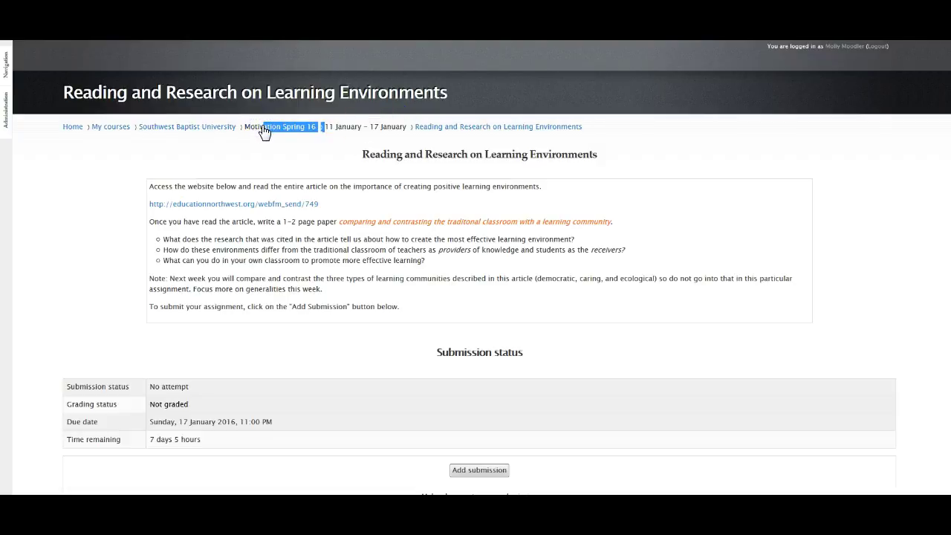
{"action": "left_click", "coordinate": [257, 131]}
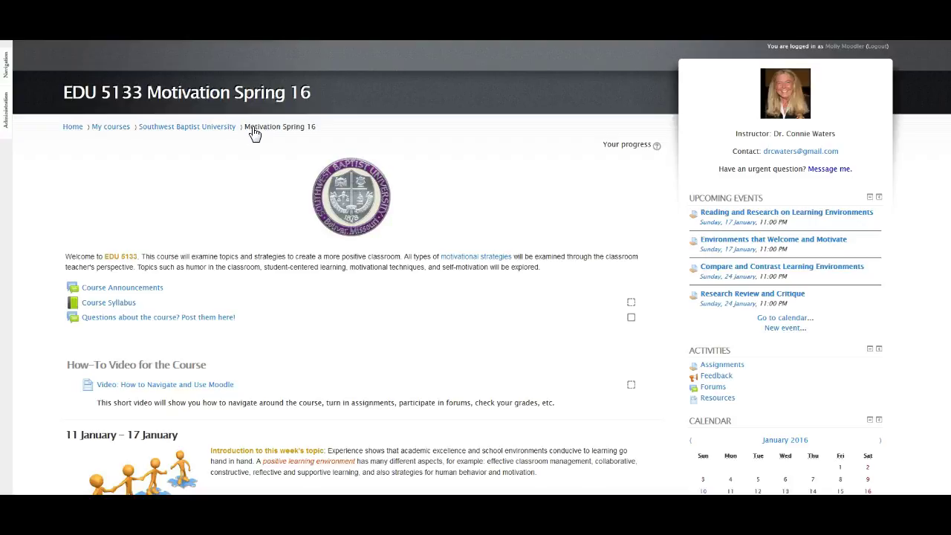
{"action": "left_click", "coordinate": [47, 68]}
Open Grades from the docked Administration block's Course administration to view the user report.
{"action": "left_click", "coordinate": [7, 68]}
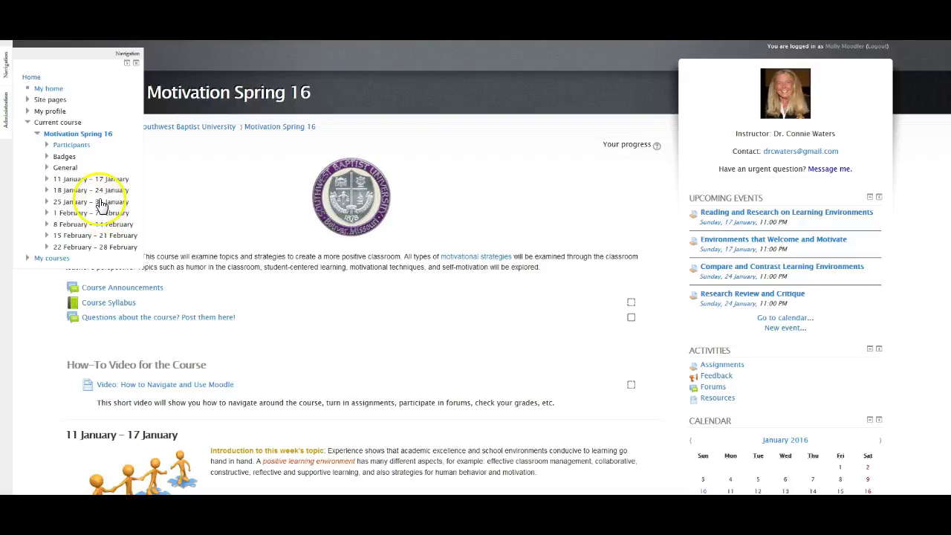
{"action": "left_click", "coordinate": [177, 192]}
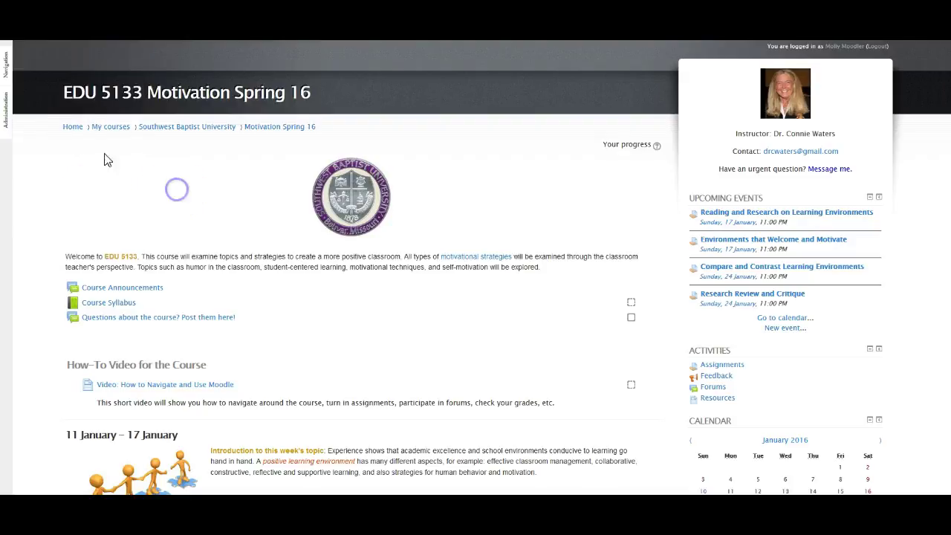
{"action": "left_click", "coordinate": [9, 107]}
{"action": "left_click", "coordinate": [53, 131]}
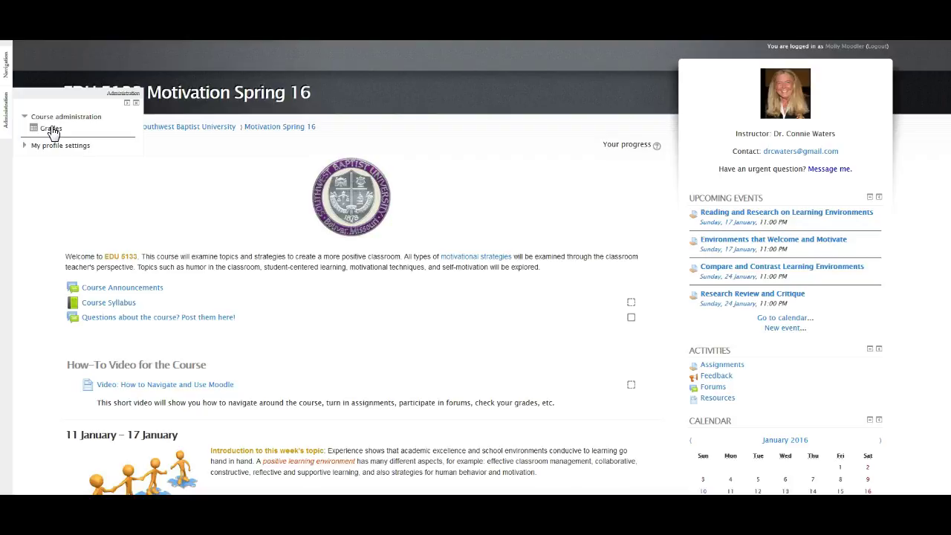
{"action": "left_click", "coordinate": [50, 130]}
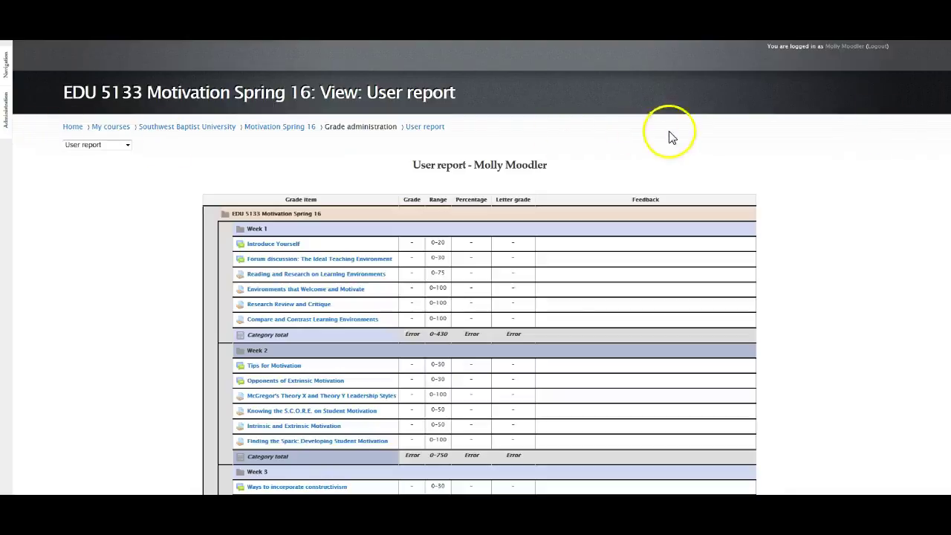
{"action": "scroll", "coordinate": [671, 138], "scroll_direction": "down", "scroll_amount": 2}
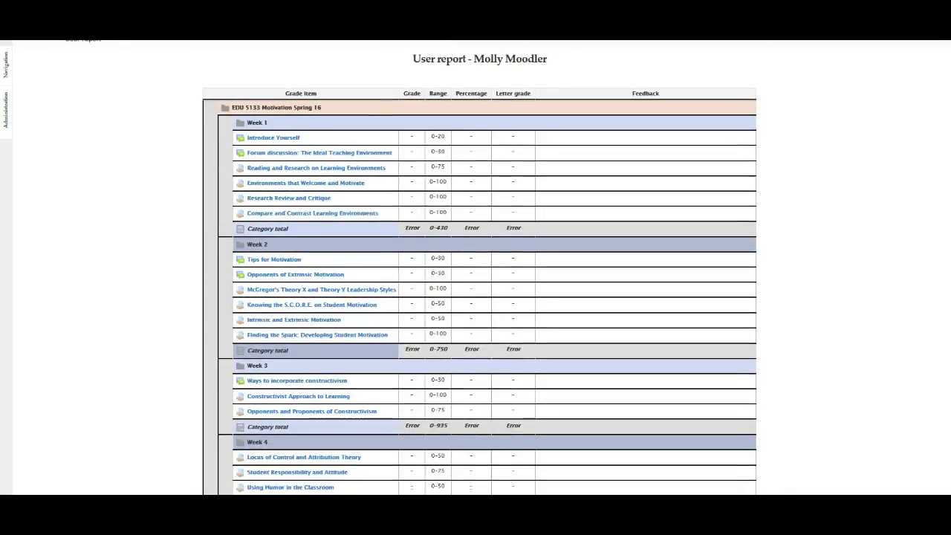
{"action": "scroll", "coordinate": [481, 268], "scroll_direction": "up", "scroll_amount": 1}
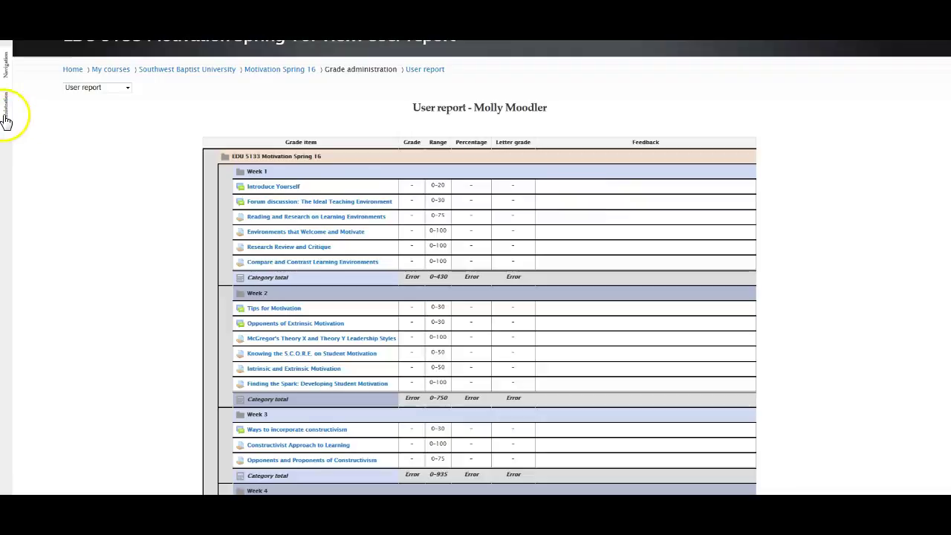
{"action": "mouse_move", "coordinate": [6, 119]}
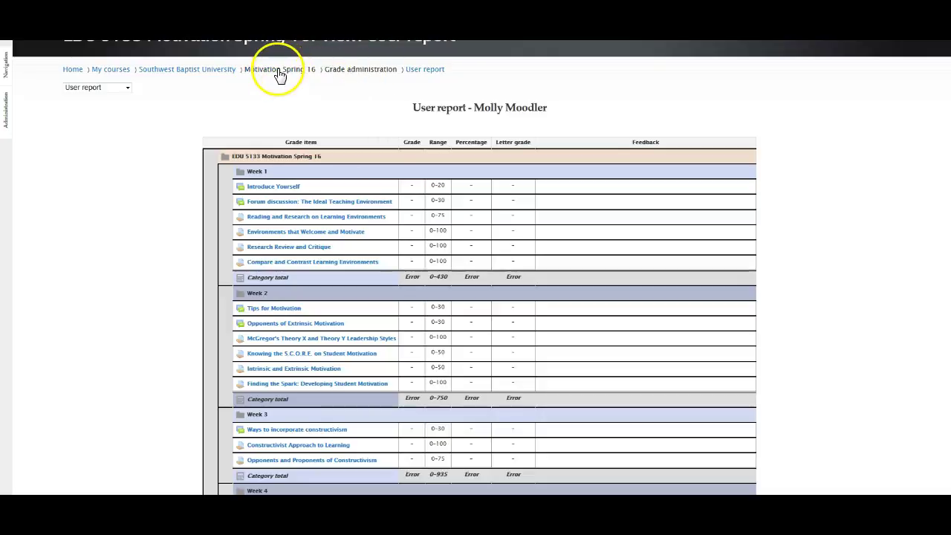
Return to the Motivation Spring 16 course page, try 'Message me', and scroll to Activities.
{"action": "left_click", "coordinate": [278, 74]}
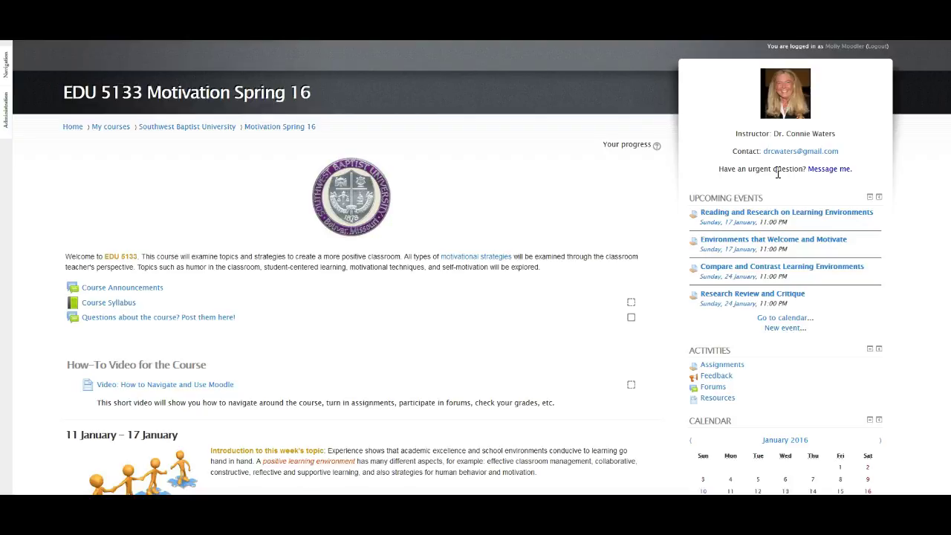
{"action": "left_click", "coordinate": [838, 175]}
{"action": "scroll", "coordinate": [717, 210], "scroll_direction": "down", "scroll_amount": 2}
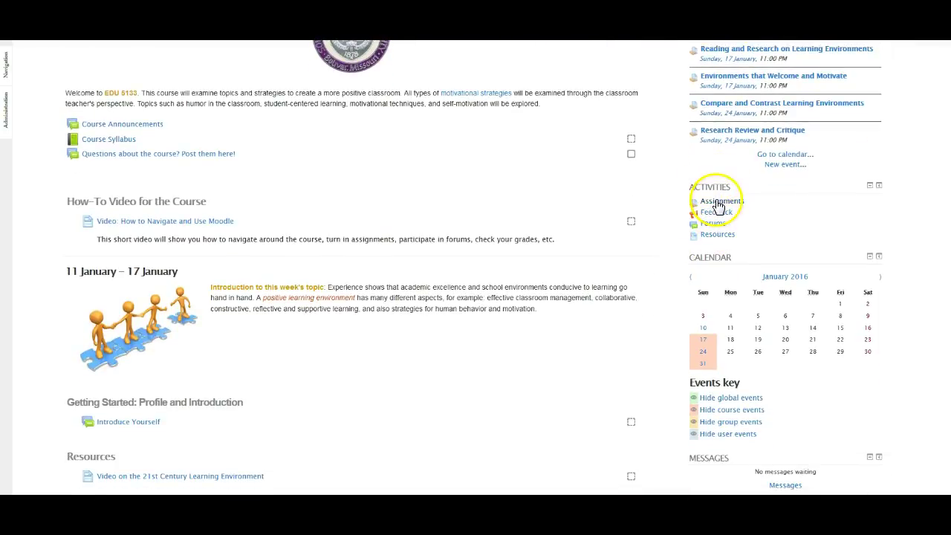
{"action": "left_click", "coordinate": [727, 208]}
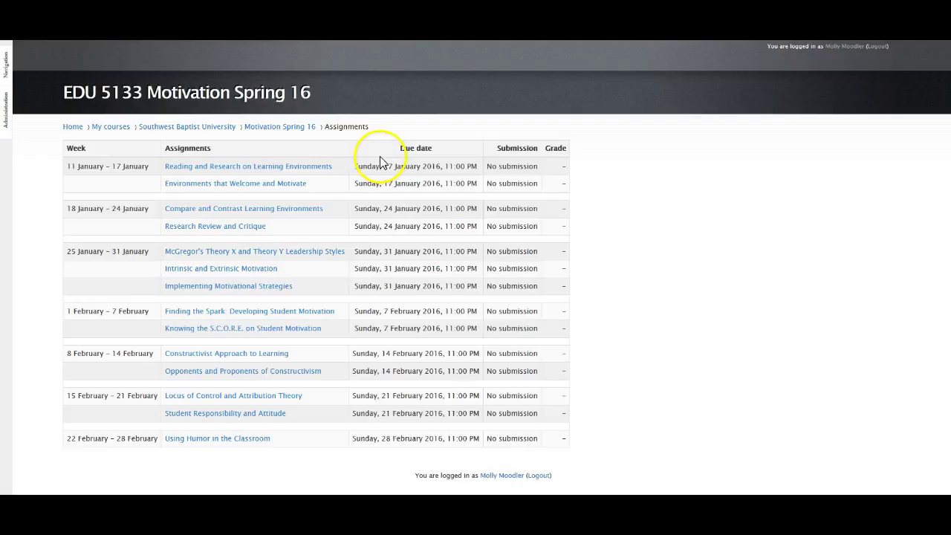
{"action": "left_click", "coordinate": [291, 132]}
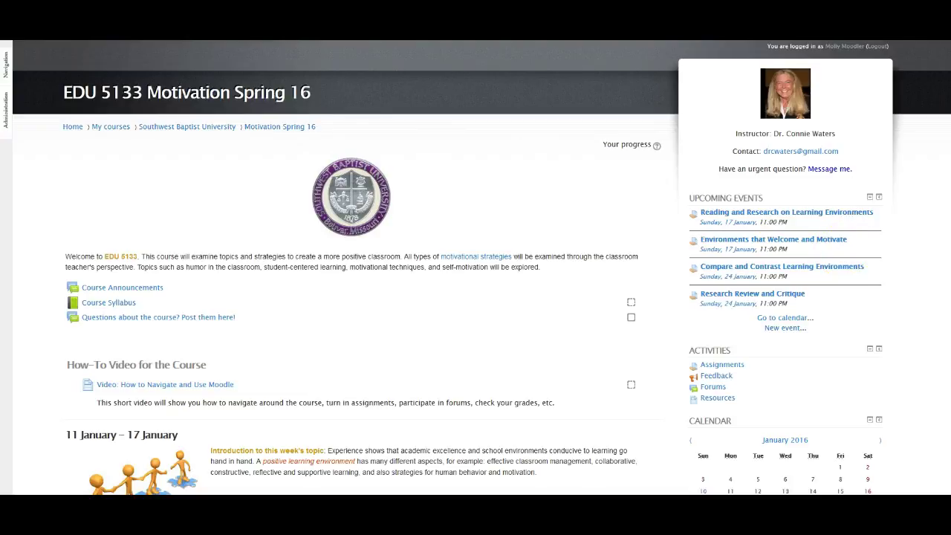
{"action": "scroll", "coordinate": [475, 268], "scroll_direction": "down", "scroll_amount": 5}
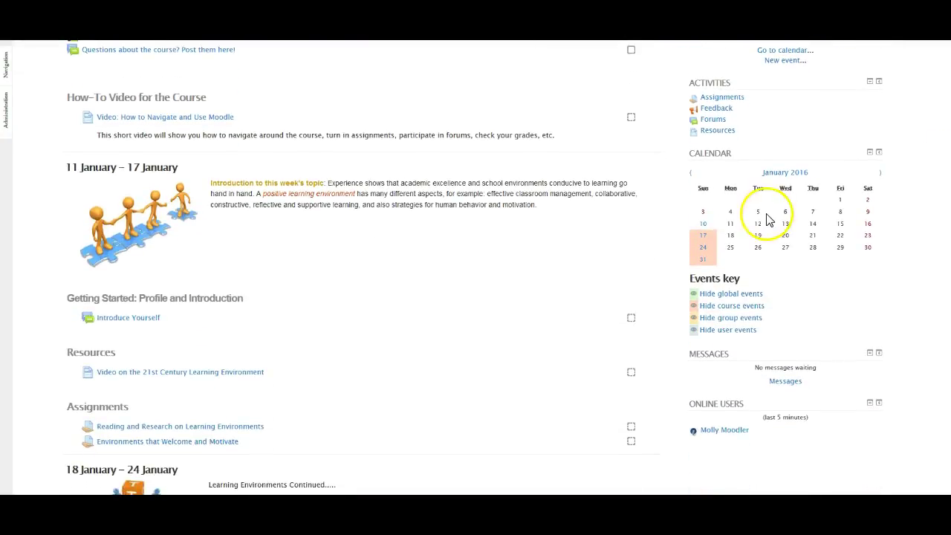
{"action": "mouse_move", "coordinate": [704, 240]}
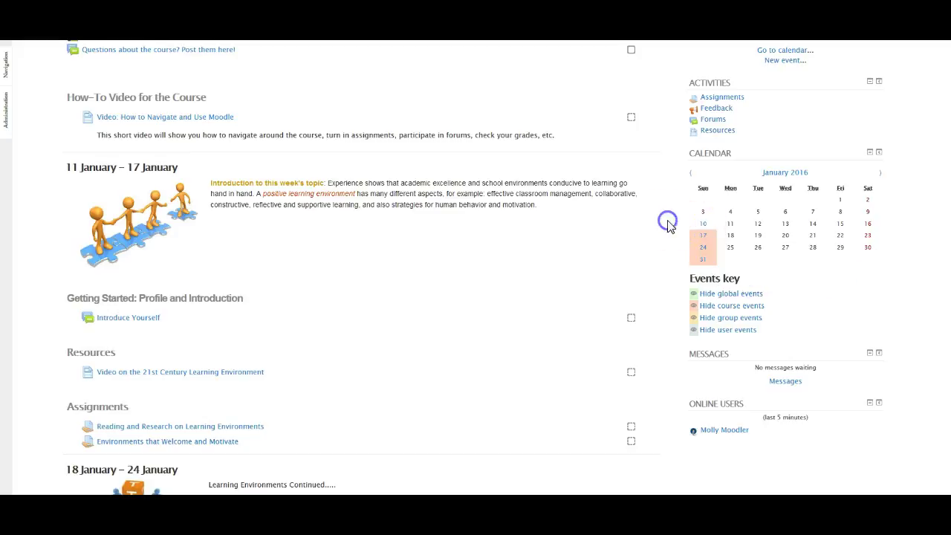
View the calendar day for Sunday 17 January 2016 with its two assignments, then return to the course.
{"action": "left_click", "coordinate": [703, 244]}
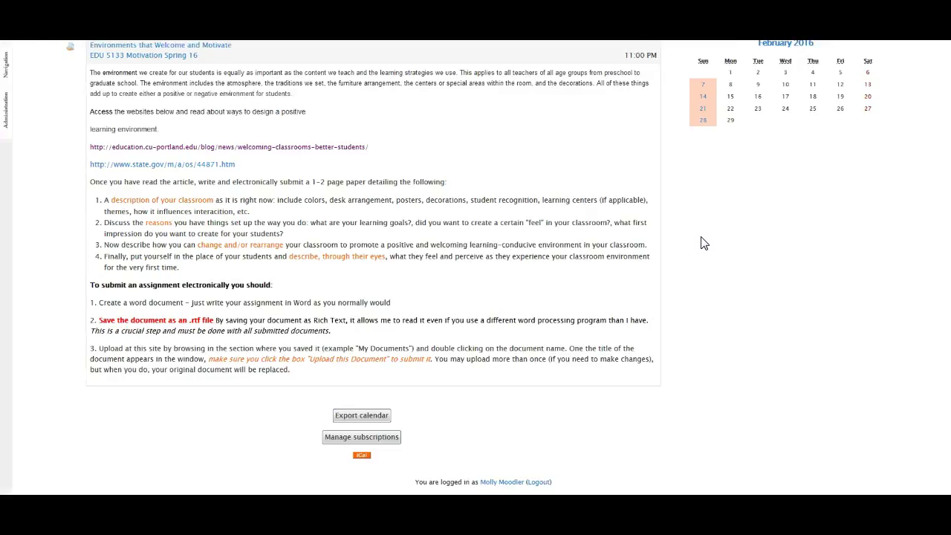
{"action": "left_click", "coordinate": [496, 183]}
{"action": "scroll", "coordinate": [371, 268], "scroll_direction": "up", "scroll_amount": 5}
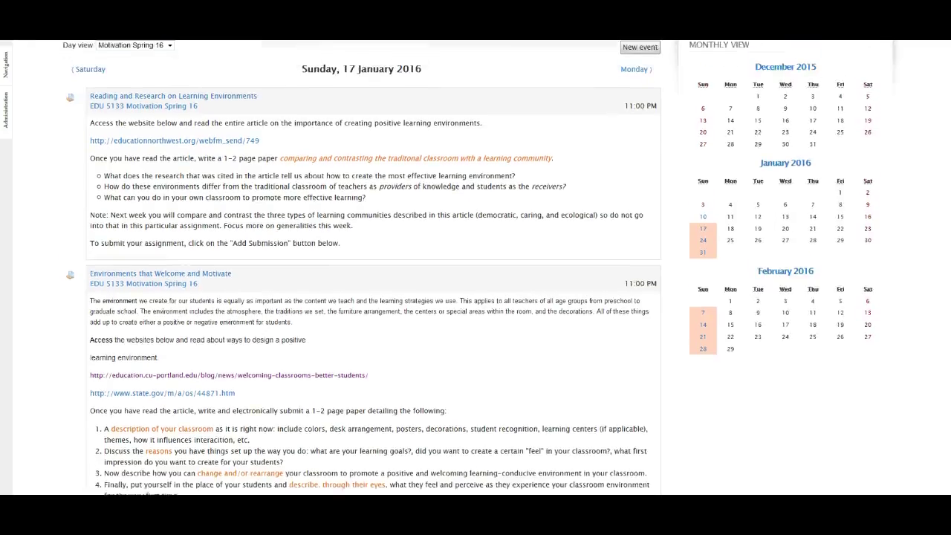
{"action": "scroll", "coordinate": [371, 267], "scroll_direction": "up", "scroll_amount": 3}
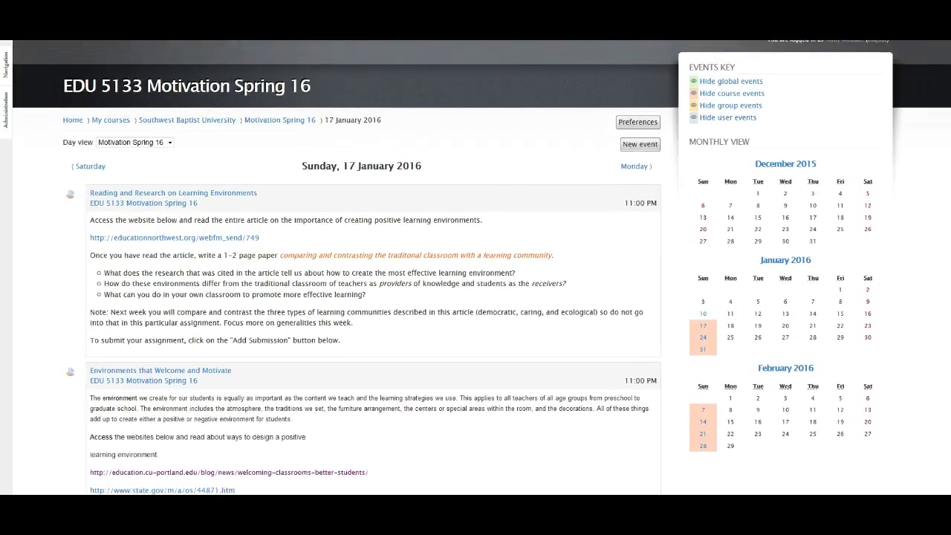
{"action": "left_click", "coordinate": [284, 129]}
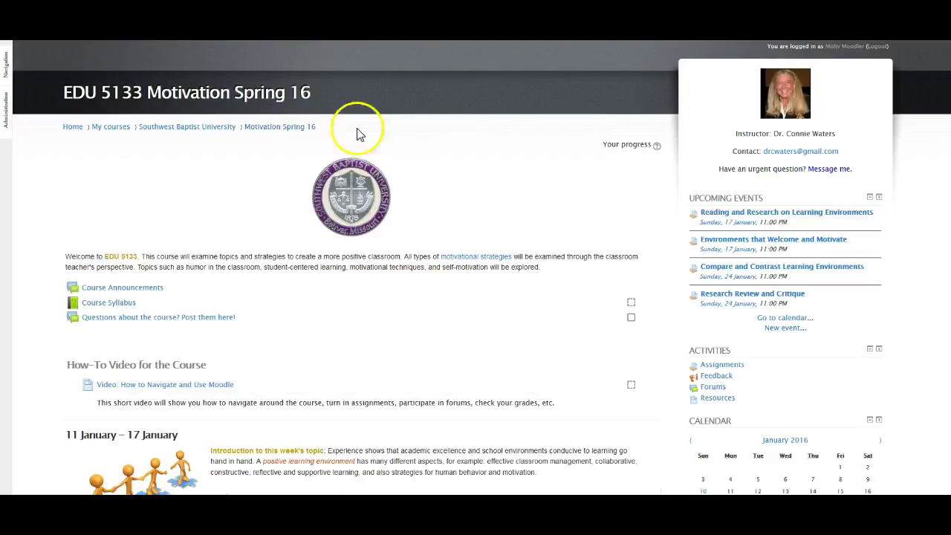
Scroll through the Motivation Spring 16 course page reviewing its sections and upcoming events.
{"action": "scroll", "coordinate": [844, 121], "scroll_direction": "down", "scroll_amount": 2}
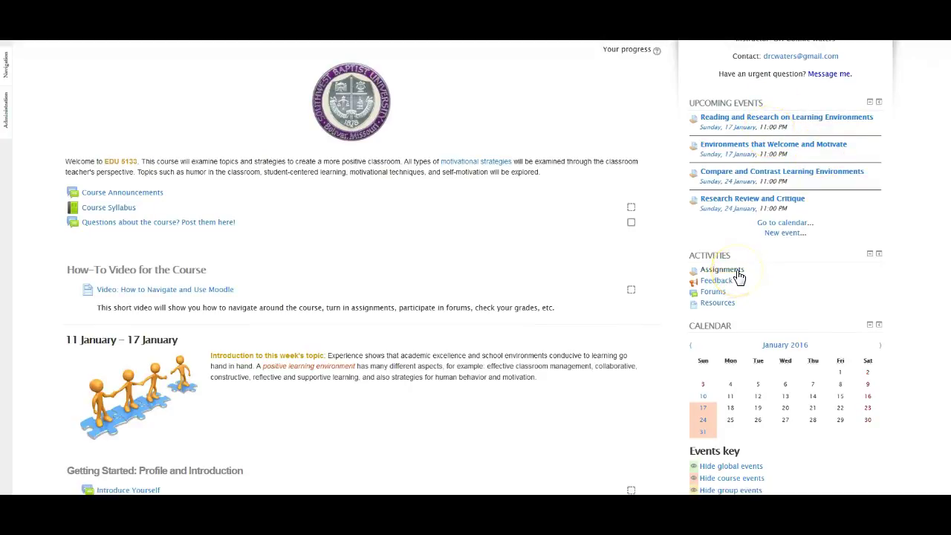
{"action": "scroll", "coordinate": [934, 178], "scroll_direction": "down", "scroll_amount": 3}
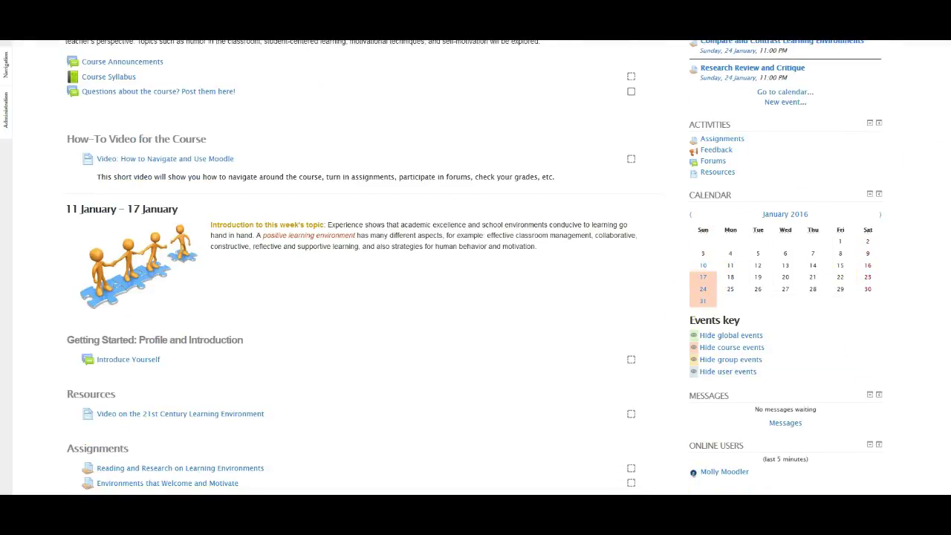
{"action": "scroll", "coordinate": [474, 268], "scroll_direction": "down", "scroll_amount": 1}
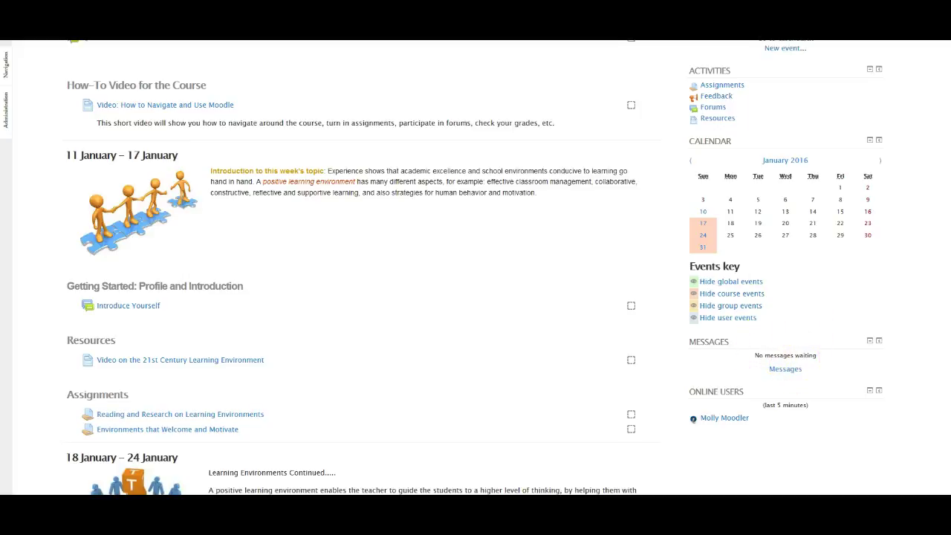
{"action": "scroll", "coordinate": [475, 267], "scroll_direction": "up", "scroll_amount": 4}
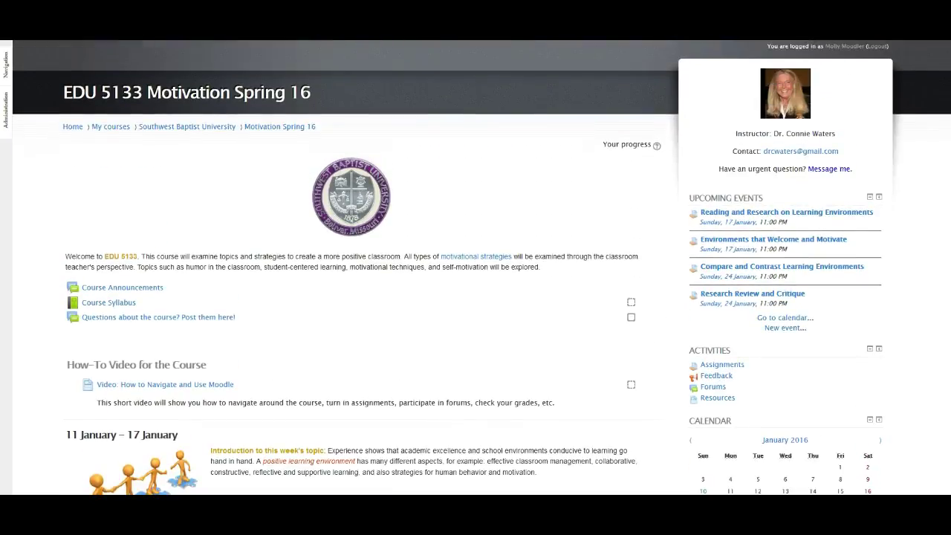
{"action": "scroll", "coordinate": [475, 267], "scroll_direction": "down", "scroll_amount": 1}
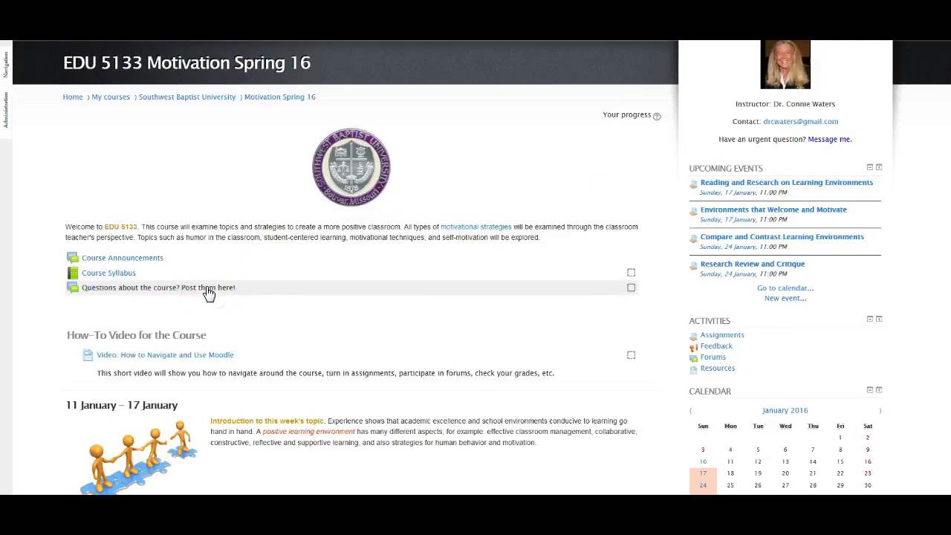
{"action": "scroll", "coordinate": [932, 134], "scroll_direction": "down", "scroll_amount": 2}
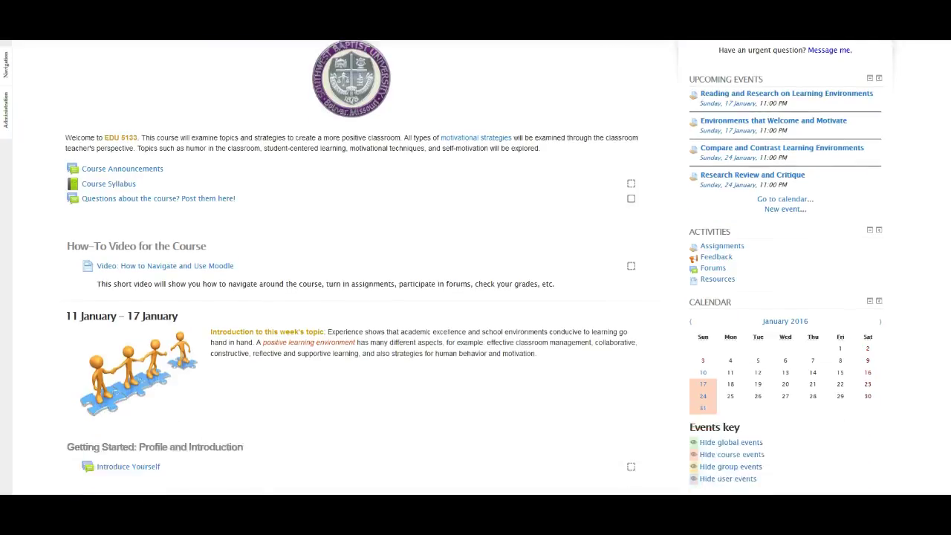
{"action": "scroll", "coordinate": [476, 267], "scroll_direction": "down", "scroll_amount": 2}
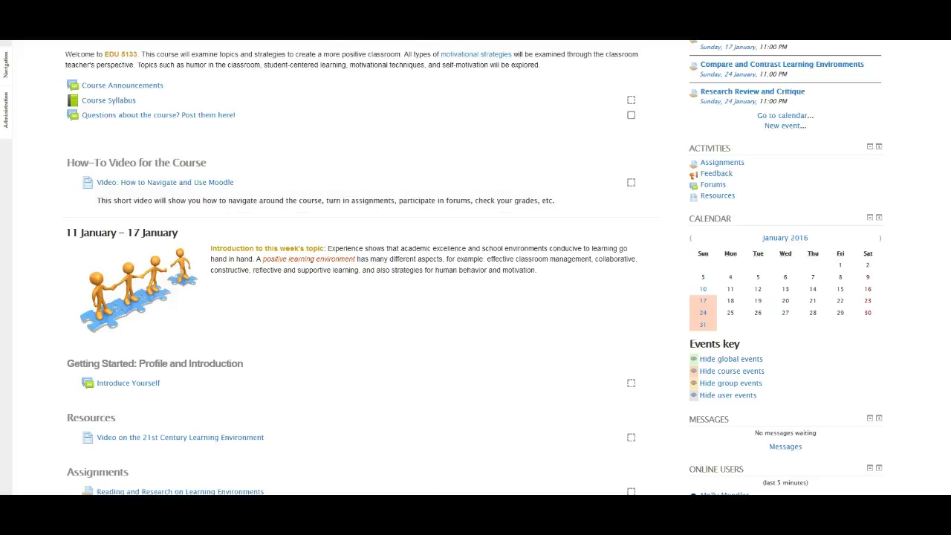
{"action": "scroll", "coordinate": [475, 268], "scroll_direction": "up", "scroll_amount": 2}
{"action": "scroll", "coordinate": [711, 131], "scroll_direction": "up", "scroll_amount": 1}
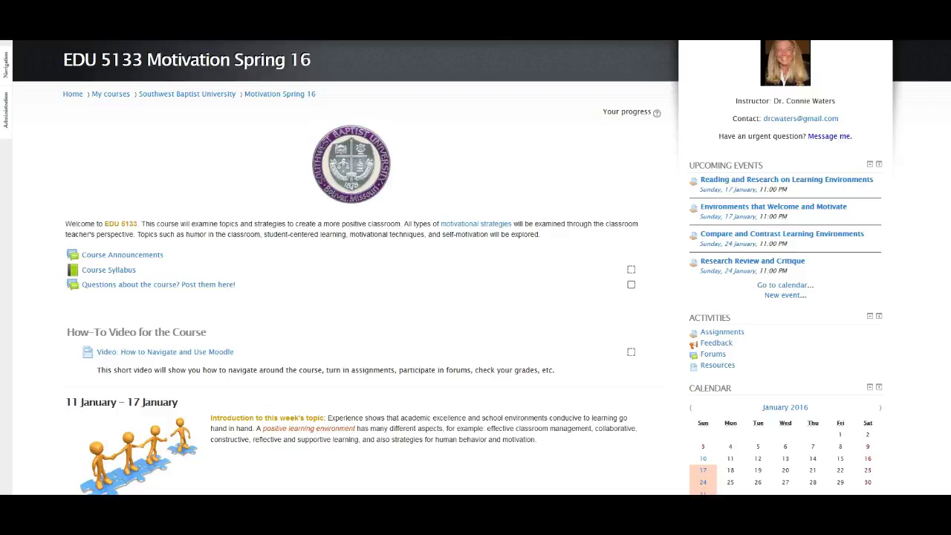
{"action": "scroll", "coordinate": [476, 268], "scroll_direction": "down", "scroll_amount": 1}
{"action": "scroll", "coordinate": [399, 184], "scroll_direction": "down", "scroll_amount": 4}
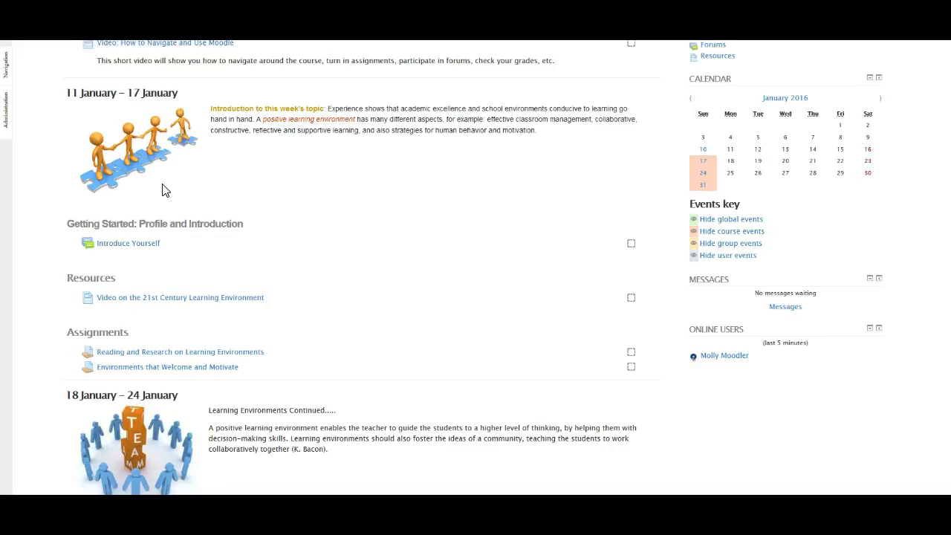
{"action": "left_click", "coordinate": [157, 248]}
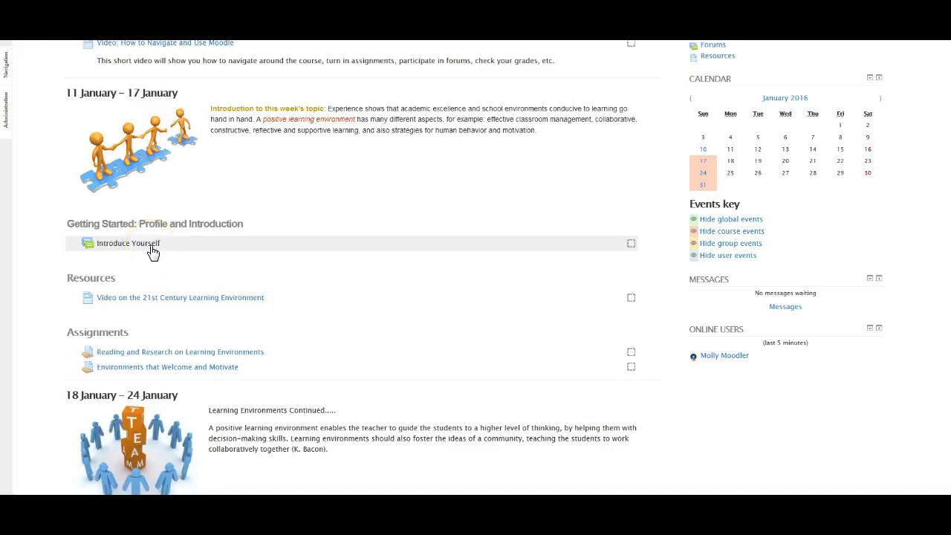
{"action": "left_click", "coordinate": [151, 248]}
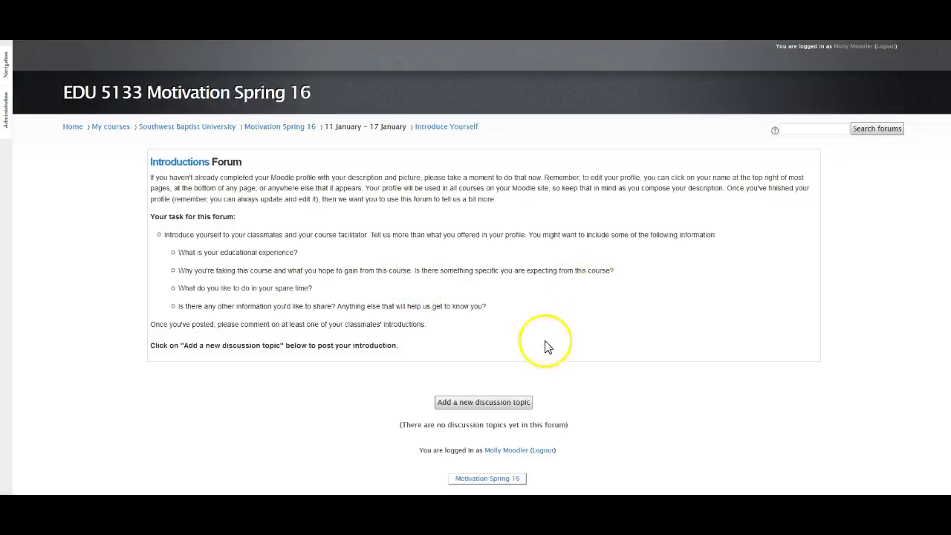
{"action": "left_click", "coordinate": [499, 407]}
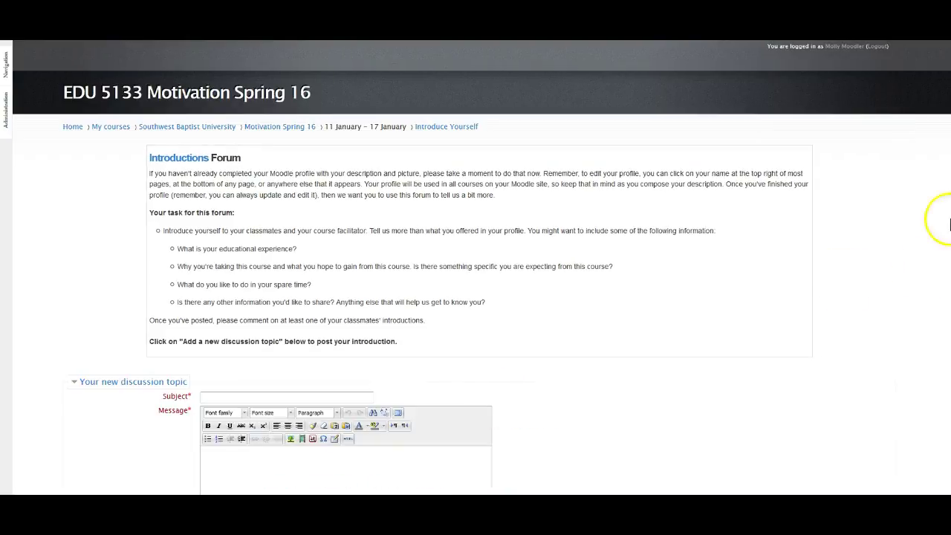
{"action": "scroll", "coordinate": [940, 216], "scroll_direction": "down", "scroll_amount": 2}
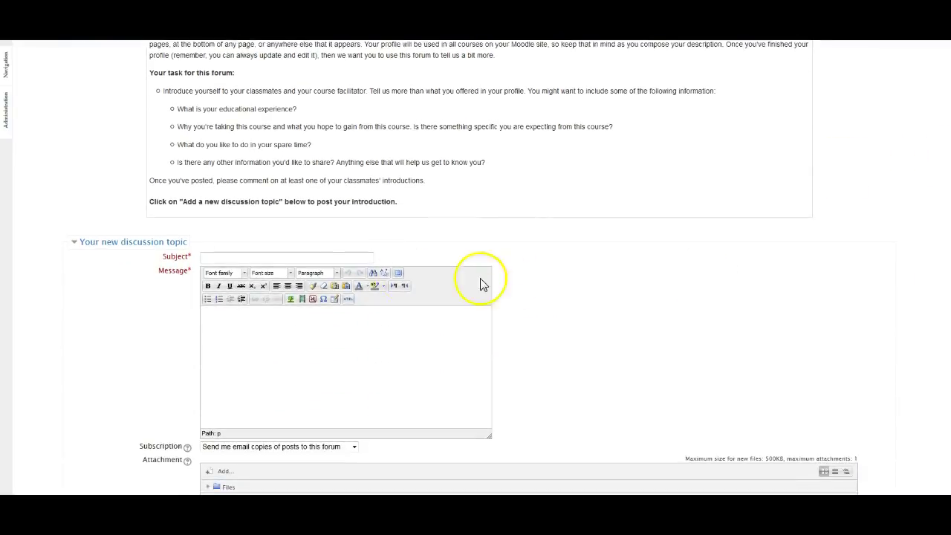
{"action": "left_click", "coordinate": [316, 258]}
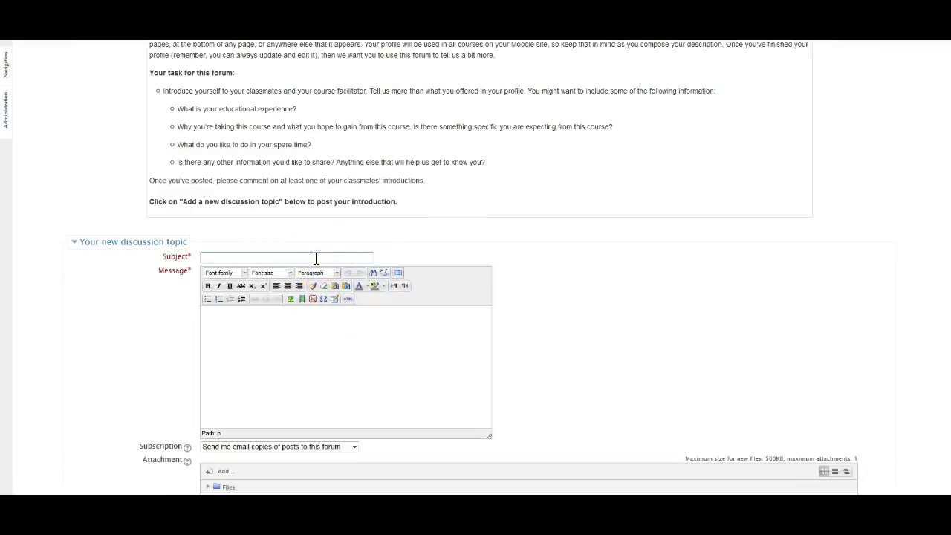
{"action": "type", "text": "Molly Moodler"}
{"action": "left_click", "coordinate": [294, 318]}
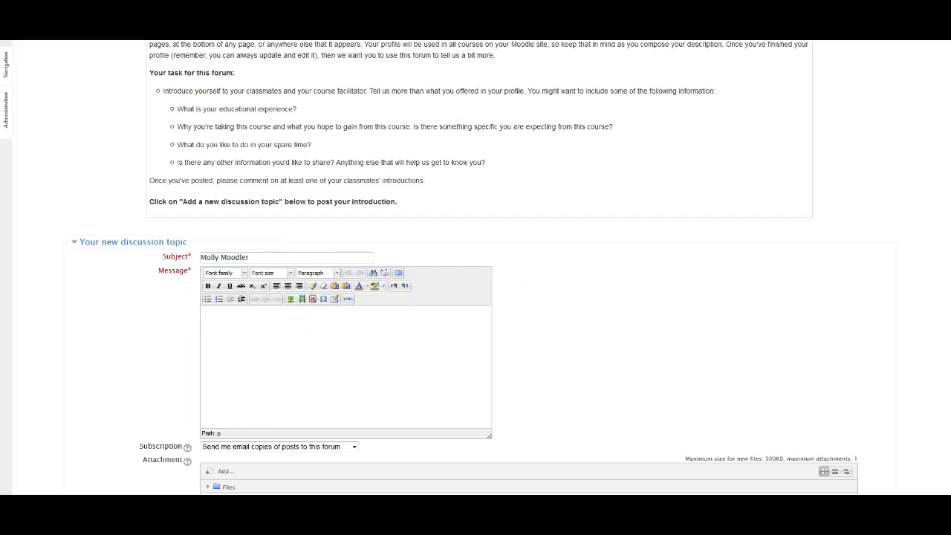
{"action": "scroll", "coordinate": [294, 318], "scroll_direction": "down", "scroll_amount": 3}
{"action": "left_click", "coordinate": [530, 421]}
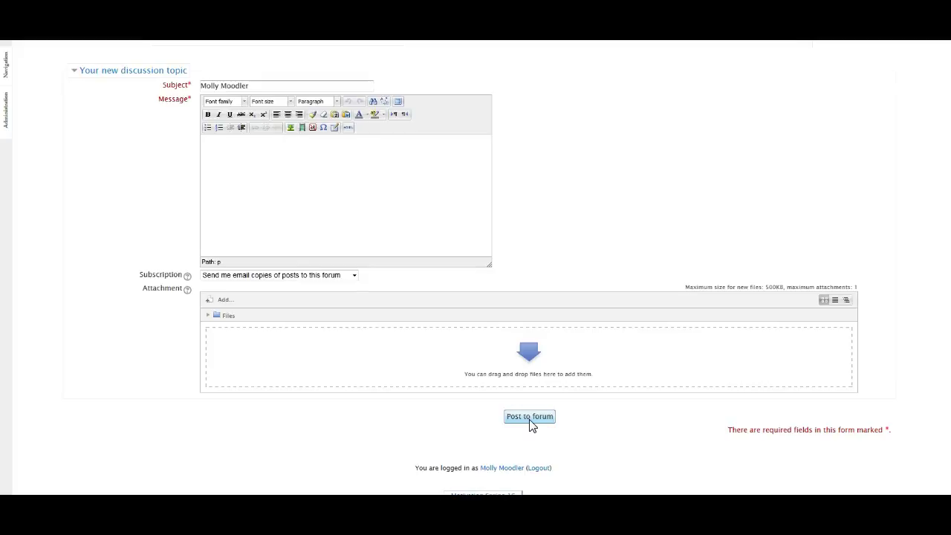
{"action": "scroll", "coordinate": [920, 361], "scroll_direction": "up", "scroll_amount": 1}
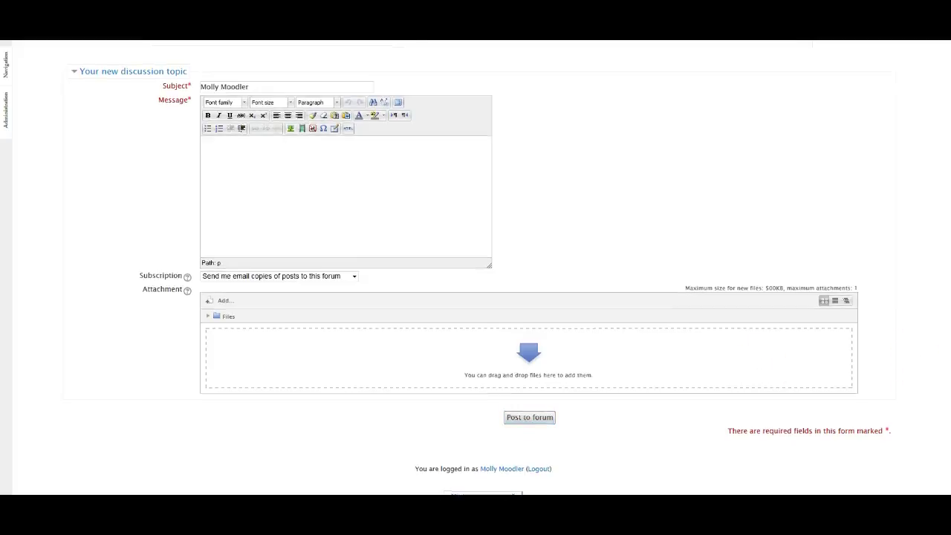
{"action": "scroll", "coordinate": [476, 268], "scroll_direction": "up", "scroll_amount": 4}
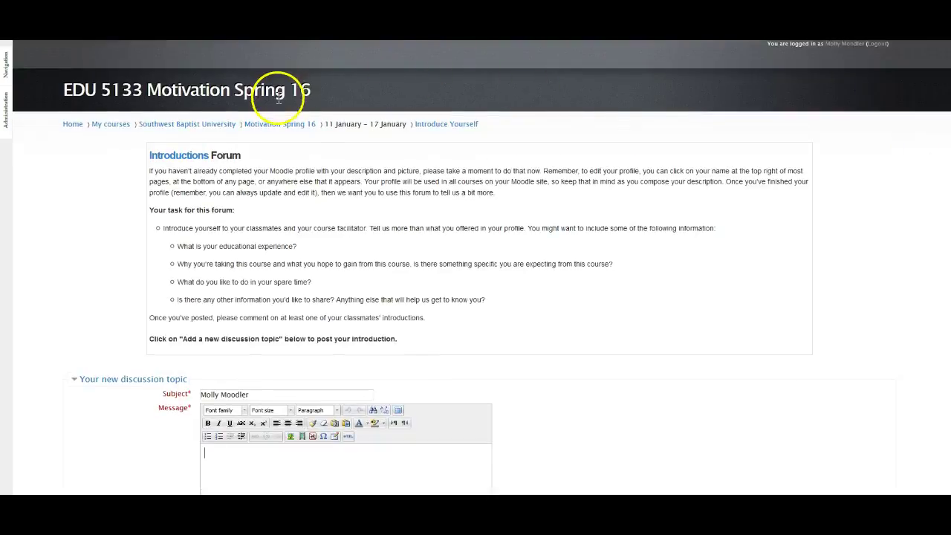
{"action": "left_click", "coordinate": [273, 128]}
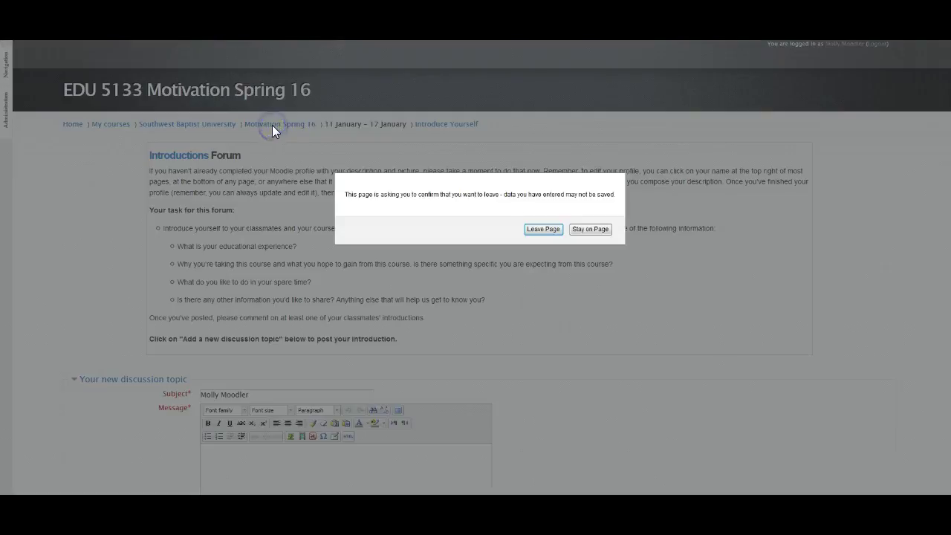
{"action": "left_click", "coordinate": [543, 230]}
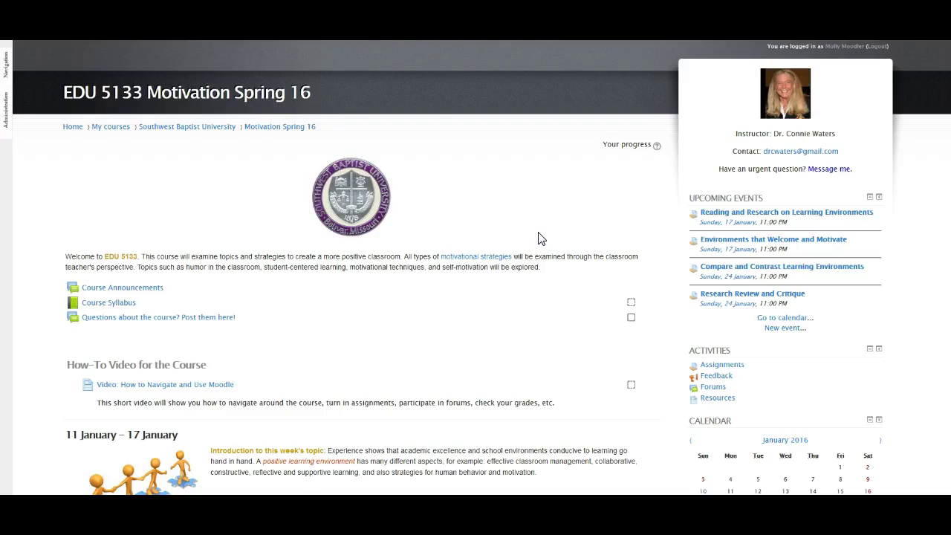
Open the Video on the 21st Century Learning Environment link under Resources.
{"action": "scroll", "coordinate": [476, 268], "scroll_direction": "down", "scroll_amount": 5}
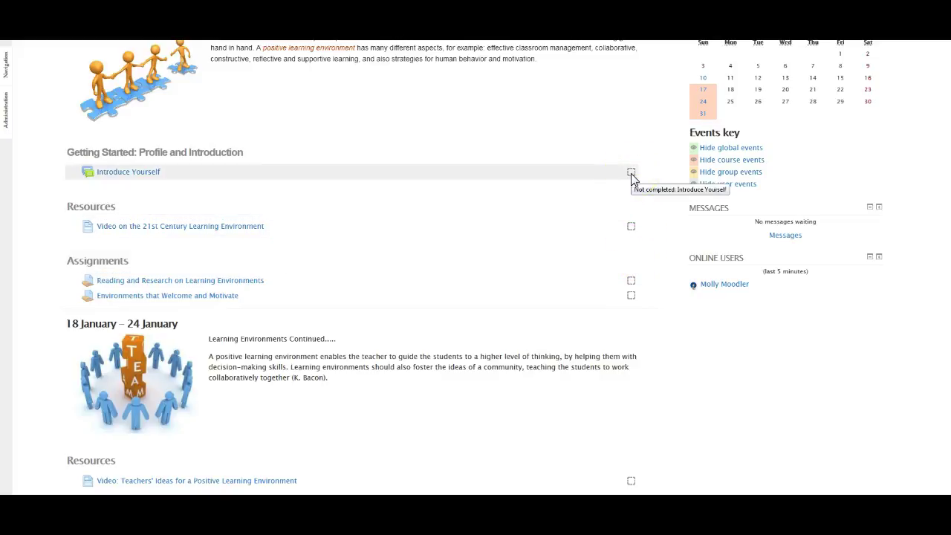
{"action": "left_click", "coordinate": [244, 229]}
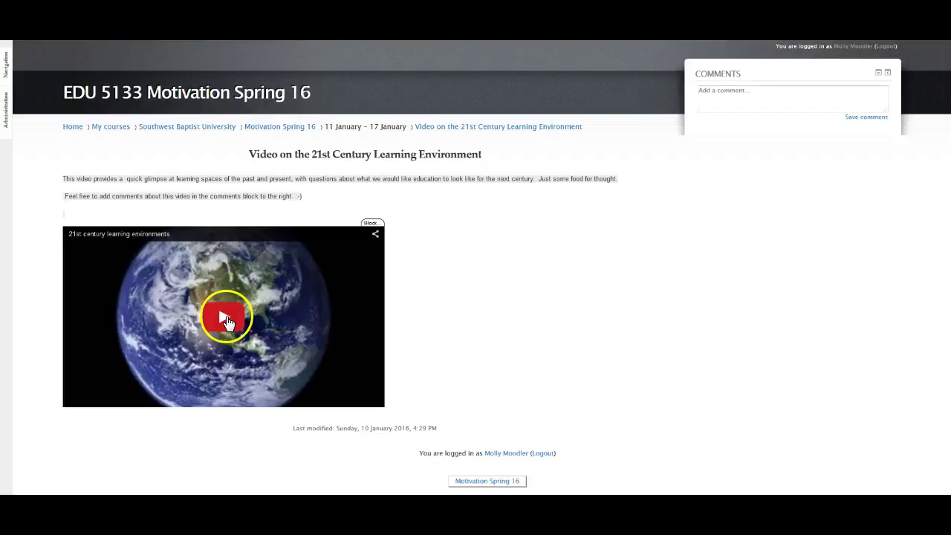
Play the embedded video, pause it at 0:04, and return to the Motivation Spring 16 course page.
{"action": "left_click", "coordinate": [225, 318]}
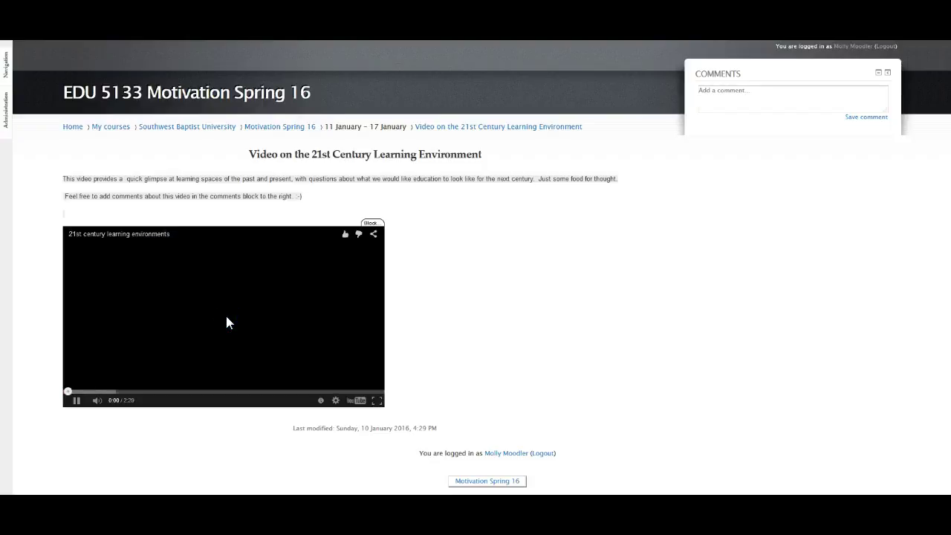
{"action": "left_click", "coordinate": [73, 407]}
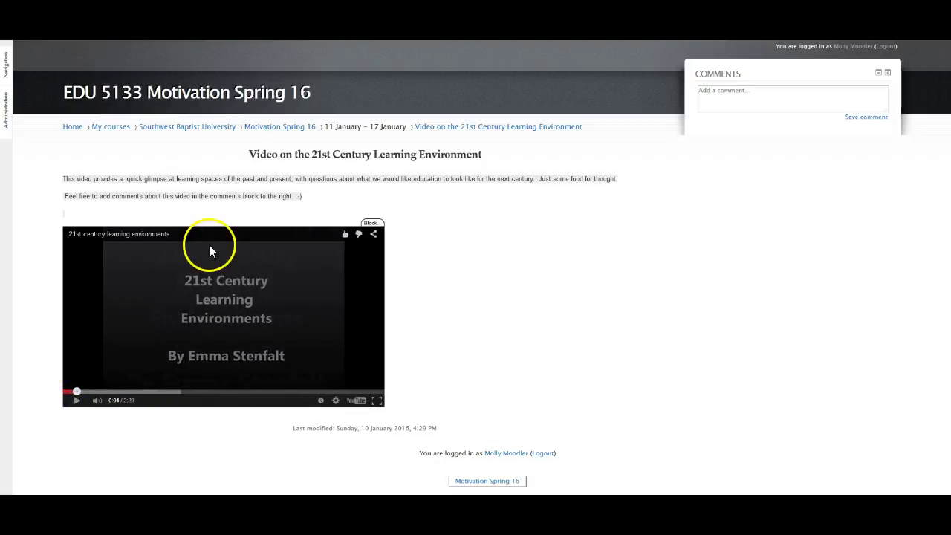
{"action": "left_click", "coordinate": [288, 128]}
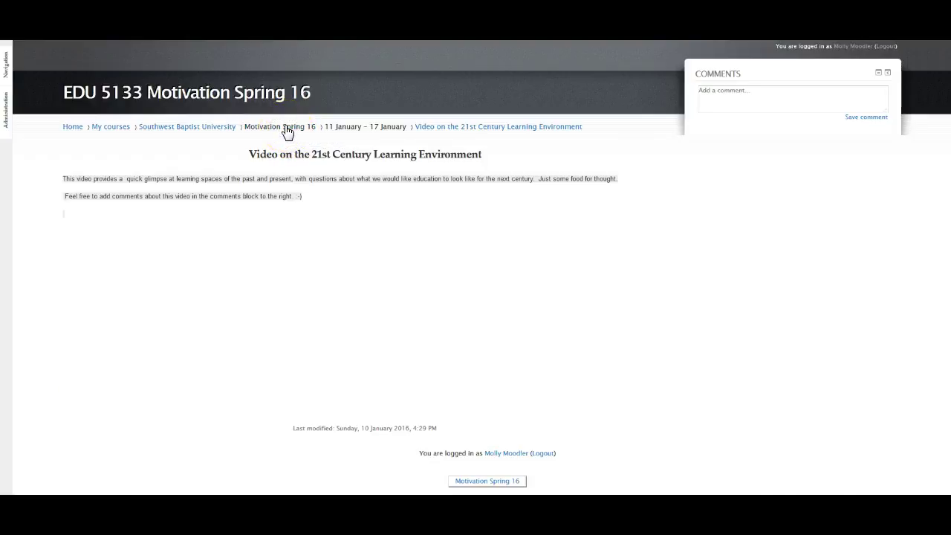
{"action": "scroll", "coordinate": [914, 159], "scroll_direction": "down", "scroll_amount": 5}
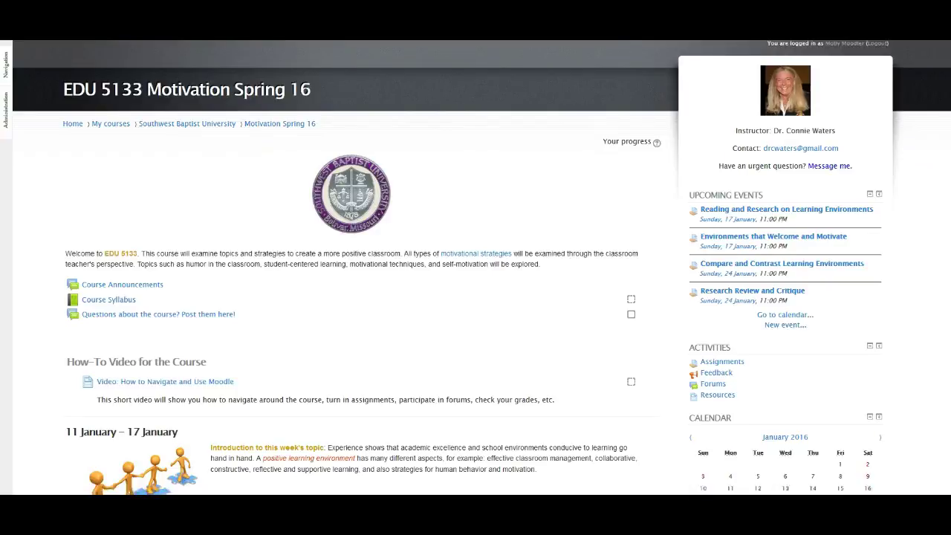
Tick the completion checkbox beside Video on the 21st Century Learning Environment.
{"action": "scroll", "coordinate": [484, 170], "scroll_direction": "down", "scroll_amount": 1}
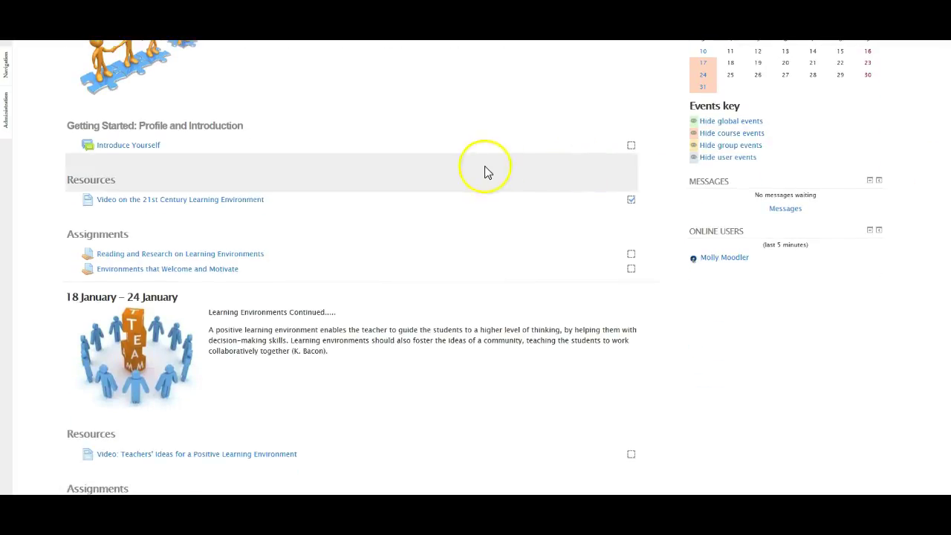
{"action": "left_click", "coordinate": [630, 200]}
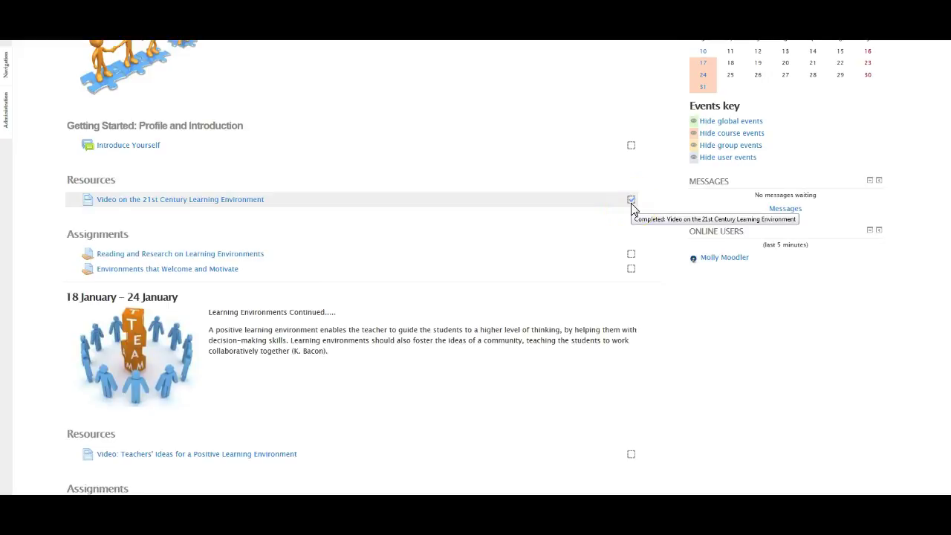
{"action": "left_click", "coordinate": [632, 211]}
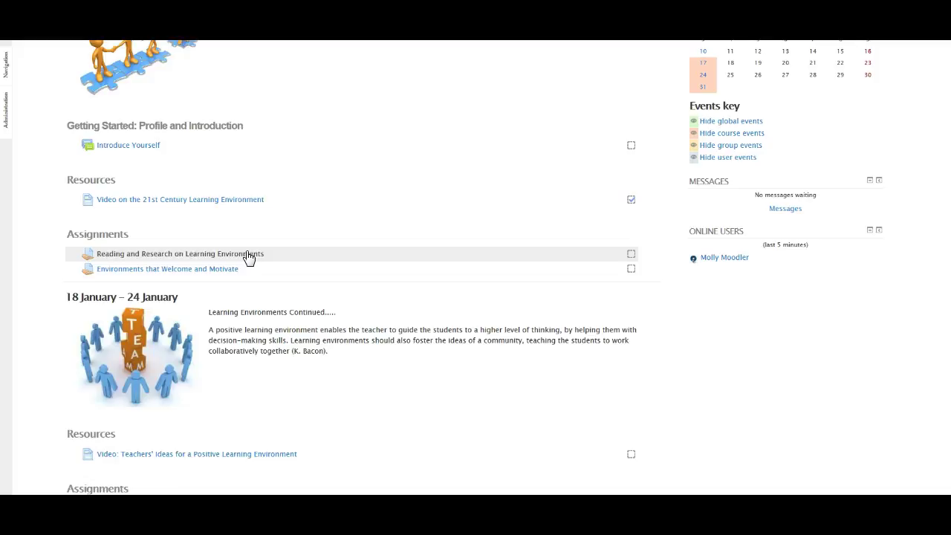
{"action": "left_click", "coordinate": [644, 270]}
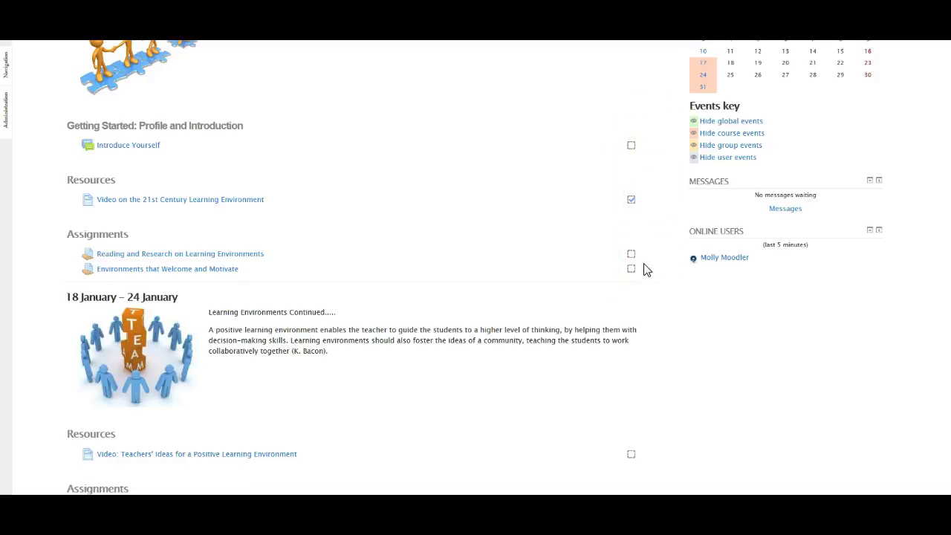
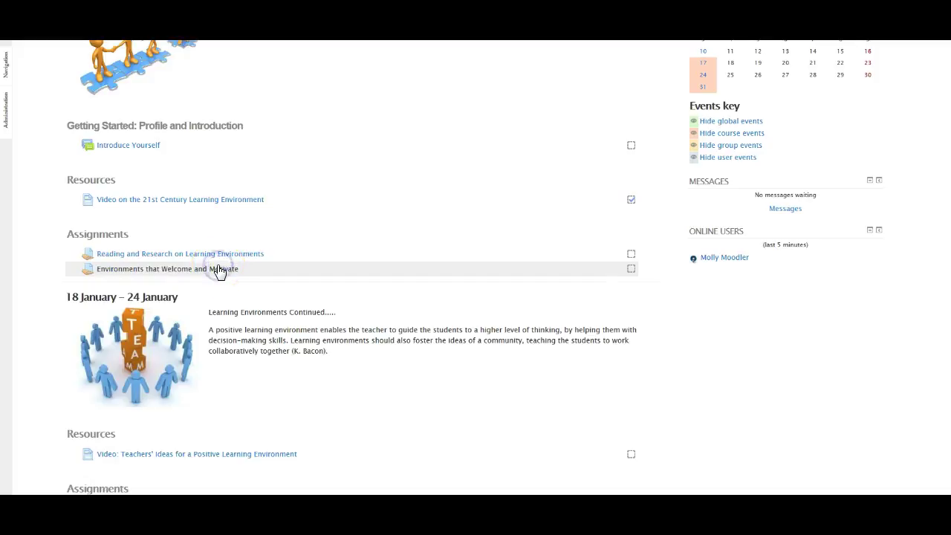
Open the assignment, then read the Concordia Portland classroom article and close its window.
{"action": "left_click", "coordinate": [220, 269]}
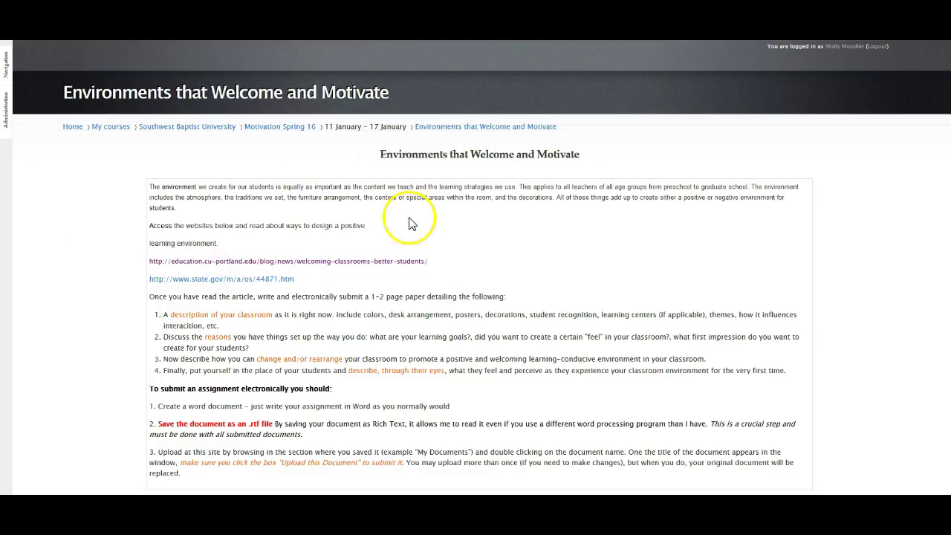
{"action": "left_click", "coordinate": [267, 263]}
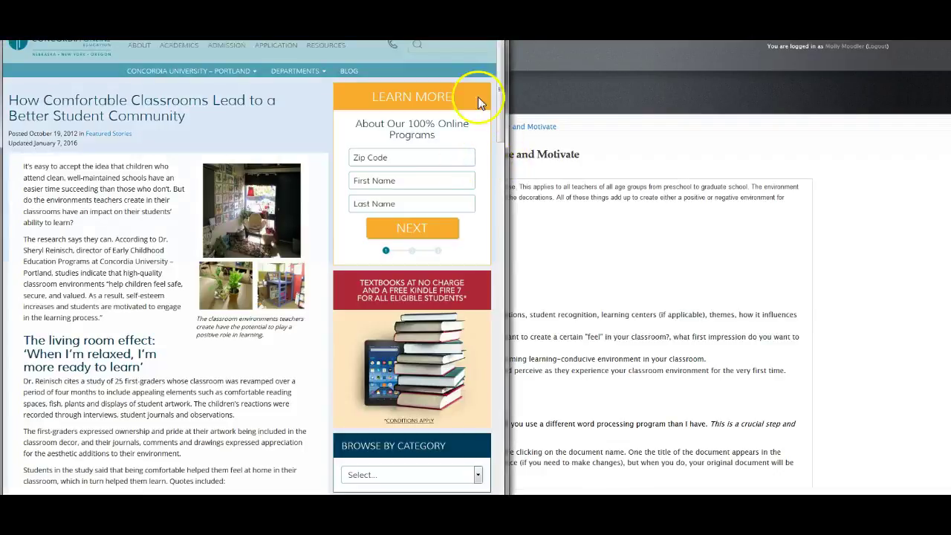
{"action": "left_click_drag", "start_coordinate": [420, 41], "coordinate": [476, 76]}
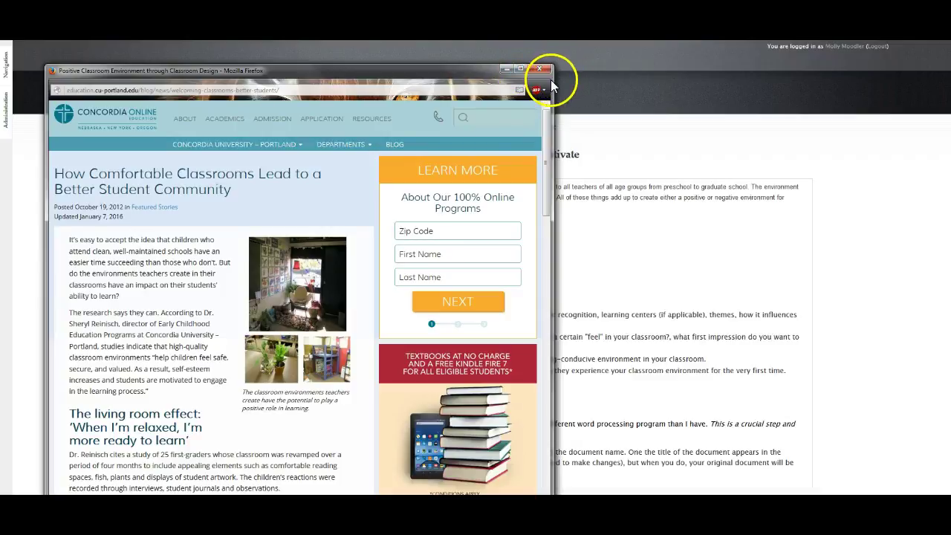
{"action": "left_click_drag", "start_coordinate": [549, 85], "coordinate": [697, 86]}
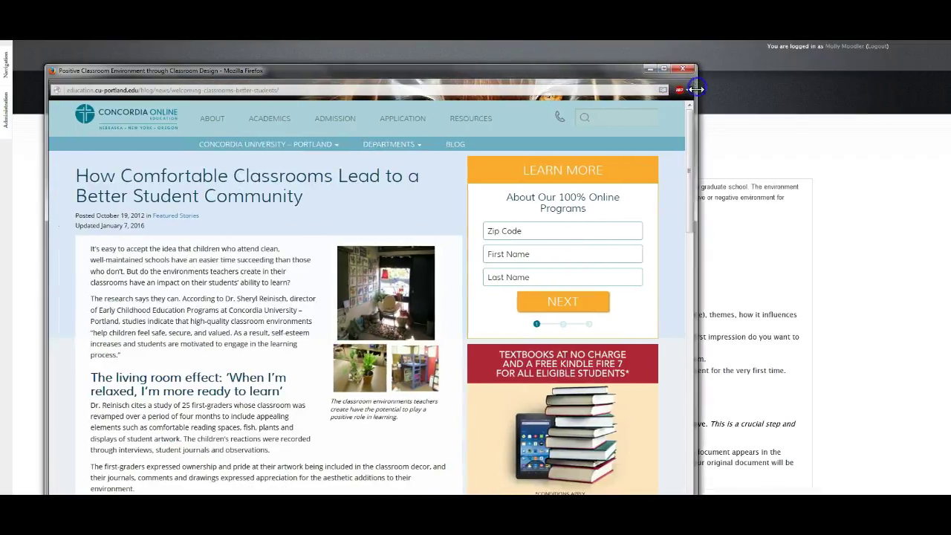
{"action": "left_click_drag", "start_coordinate": [686, 123], "coordinate": [689, 144]}
{"action": "left_click", "coordinate": [682, 69]}
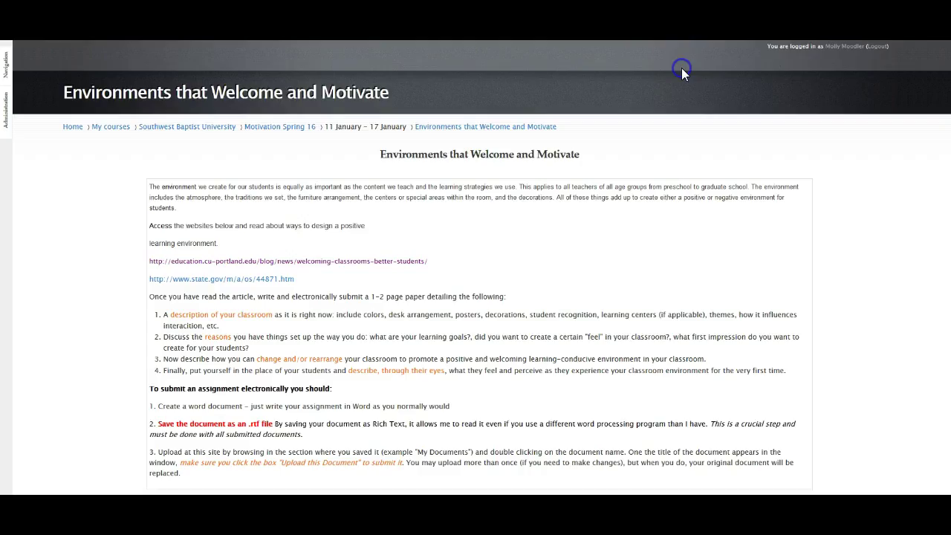
Read the state.gov classroom climate article and close its window.
{"action": "left_click", "coordinate": [264, 278]}
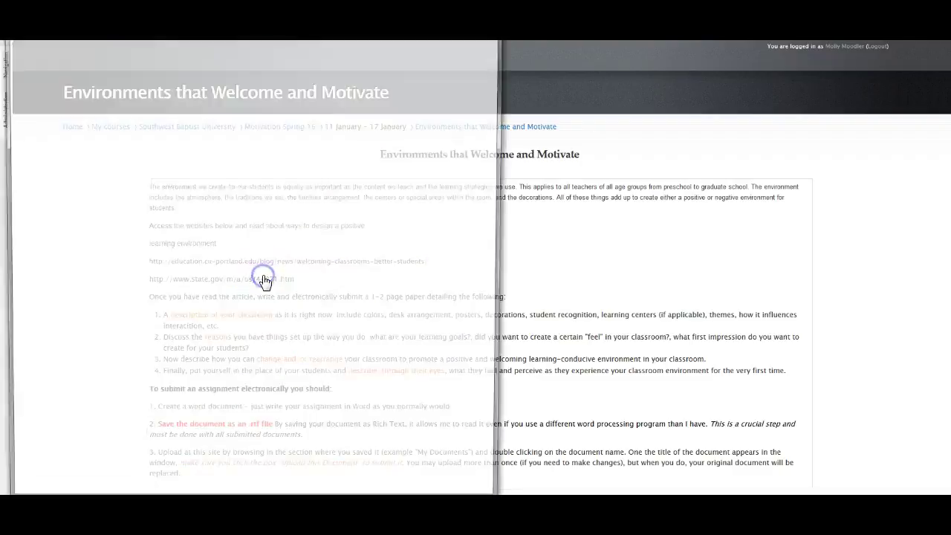
{"action": "left_click", "coordinate": [450, 97]}
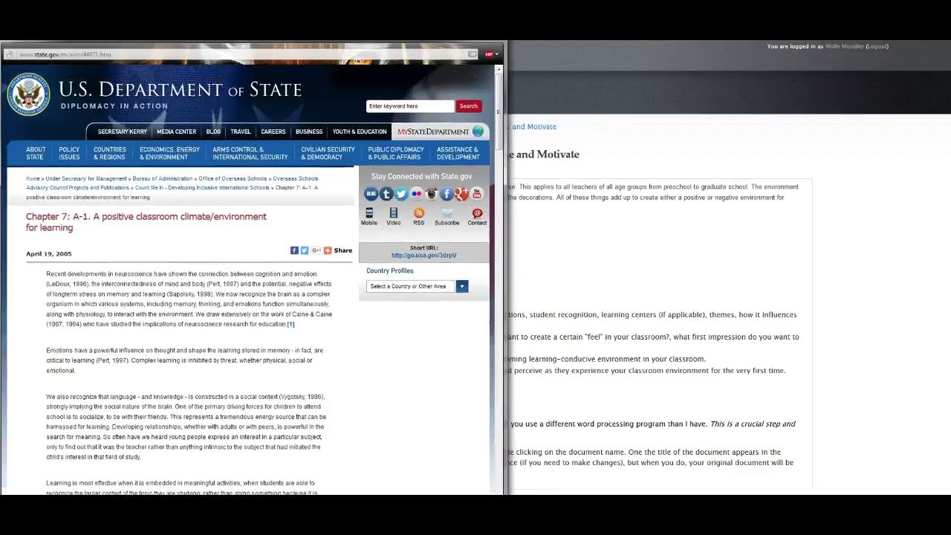
{"action": "left_click_drag", "start_coordinate": [418, 41], "coordinate": [448, 90]}
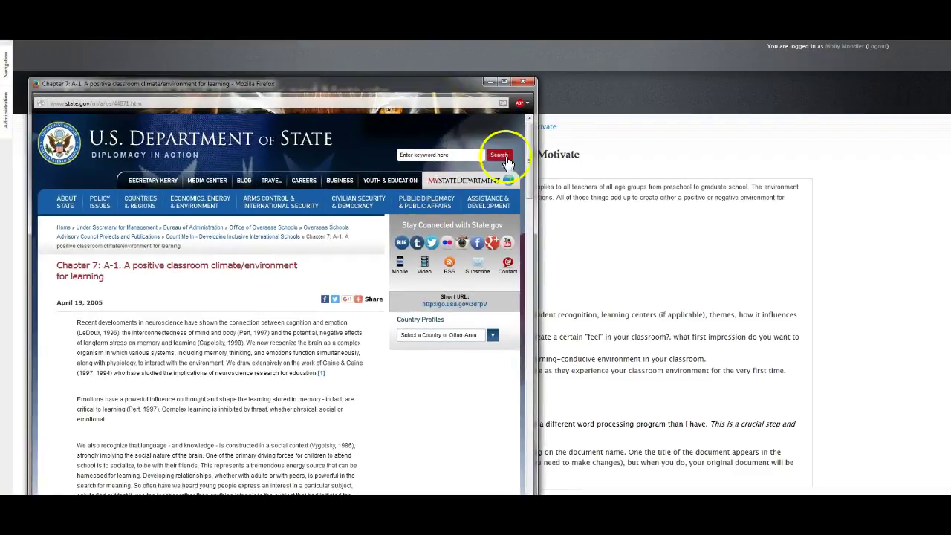
{"action": "mouse_move", "coordinate": [529, 147]}
{"action": "left_mouse_down"}
{"action": "mouse_move", "coordinate": [524, 266]}
{"action": "mouse_move", "coordinate": [528, 141]}
{"action": "left_mouse_up"}
{"action": "left_click", "coordinate": [524, 81]}
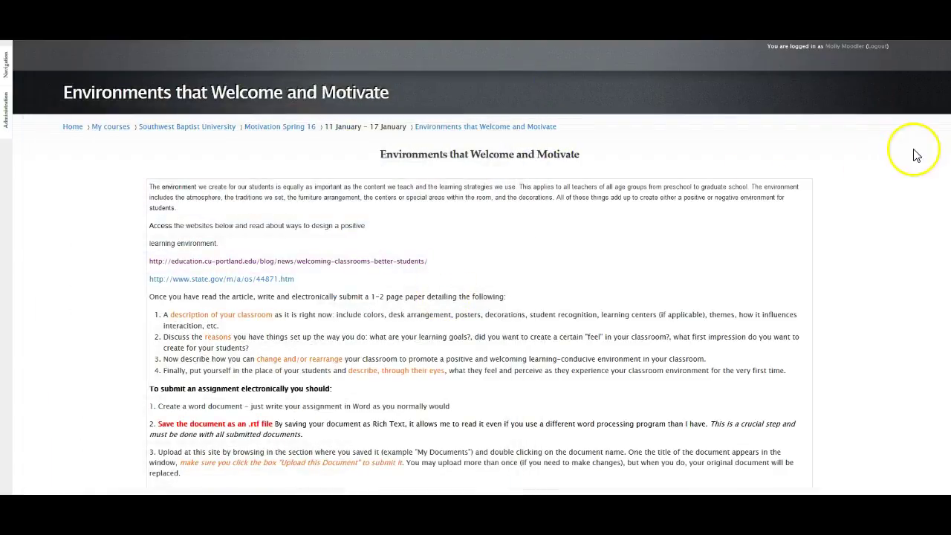
From Submission status (no attempt, 7 days 4 hours left), choose Add submission.
{"action": "scroll", "coordinate": [940, 141], "scroll_direction": "down", "scroll_amount": 2}
{"action": "scroll", "coordinate": [482, 266], "scroll_direction": "down", "scroll_amount": 3}
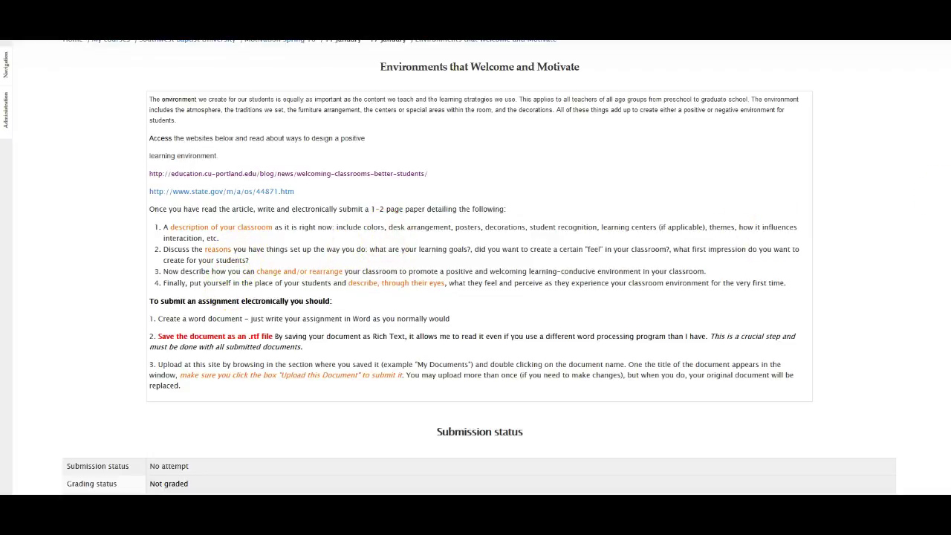
{"action": "scroll", "coordinate": [479, 267], "scroll_direction": "down", "scroll_amount": 3}
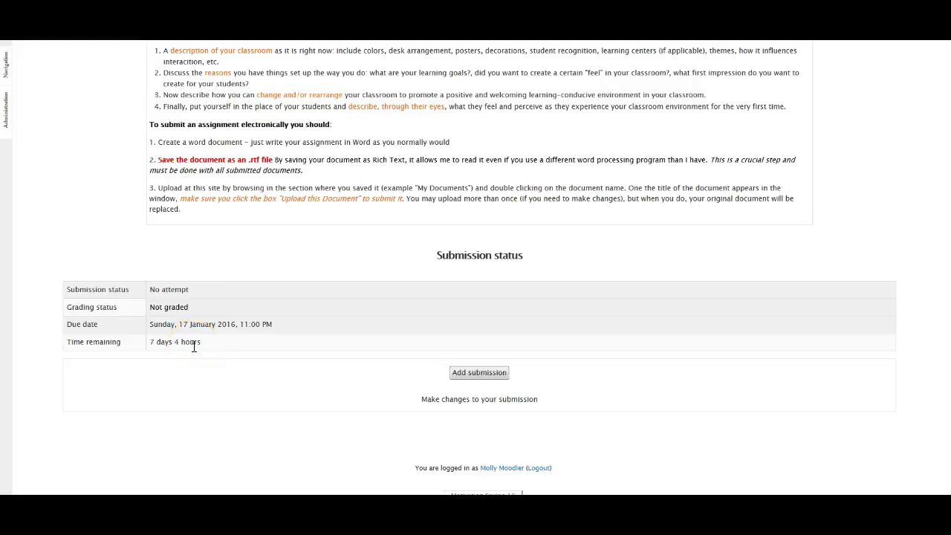
{"action": "left_click", "coordinate": [459, 378]}
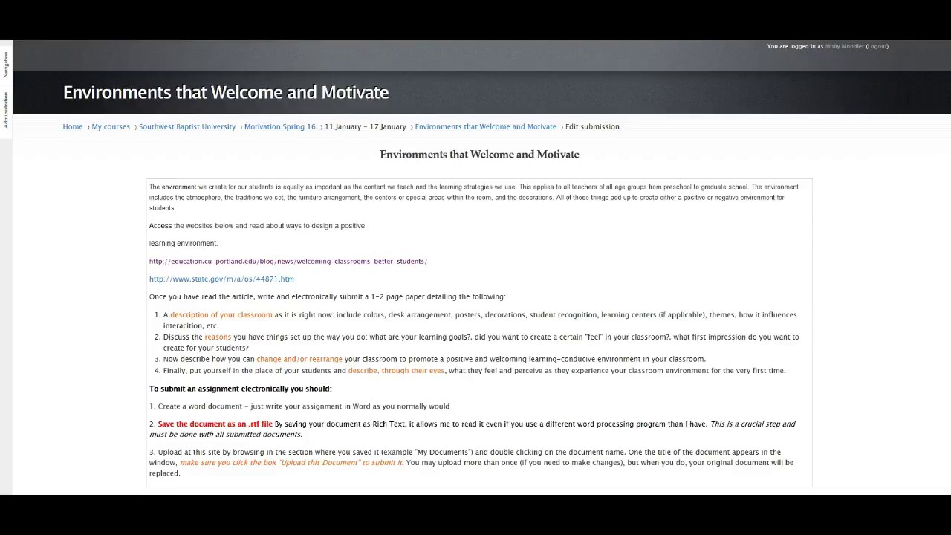
Upload 'Moodle 2 instructions specific SBU spring 16.doc' from Documents into the file submissions area.
{"action": "scroll", "coordinate": [475, 268], "scroll_direction": "down", "scroll_amount": 5}
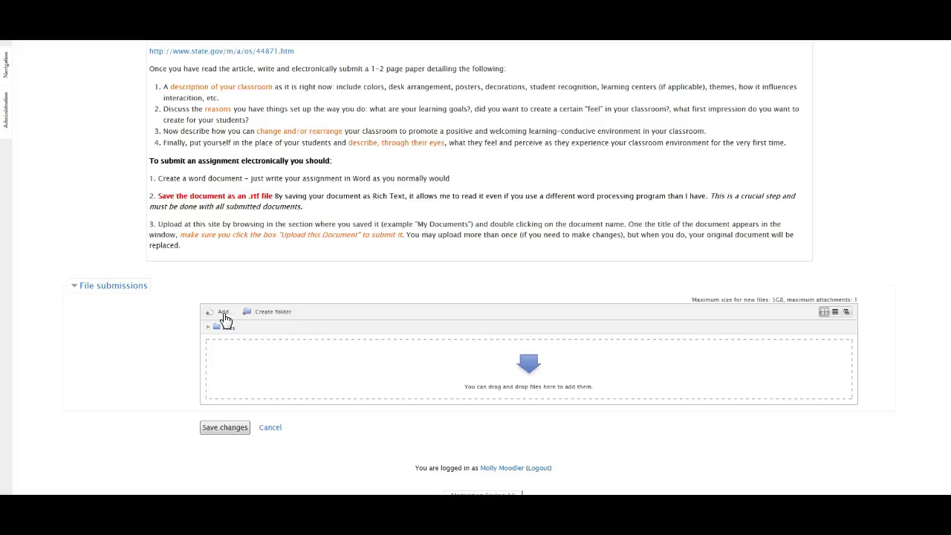
{"action": "left_click", "coordinate": [223, 312]}
{"action": "left_click", "coordinate": [488, 244]}
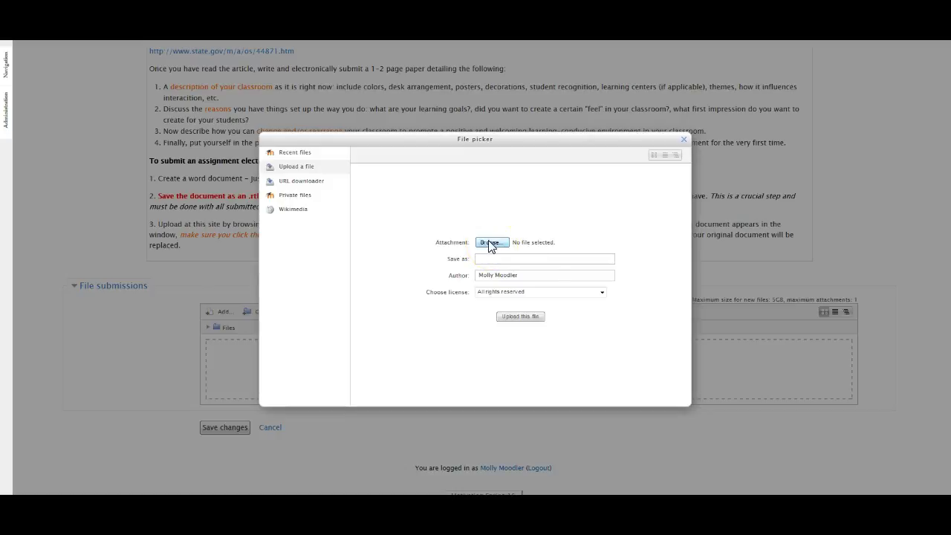
{"action": "left_click", "coordinate": [292, 170]}
{"action": "left_click", "coordinate": [489, 243]}
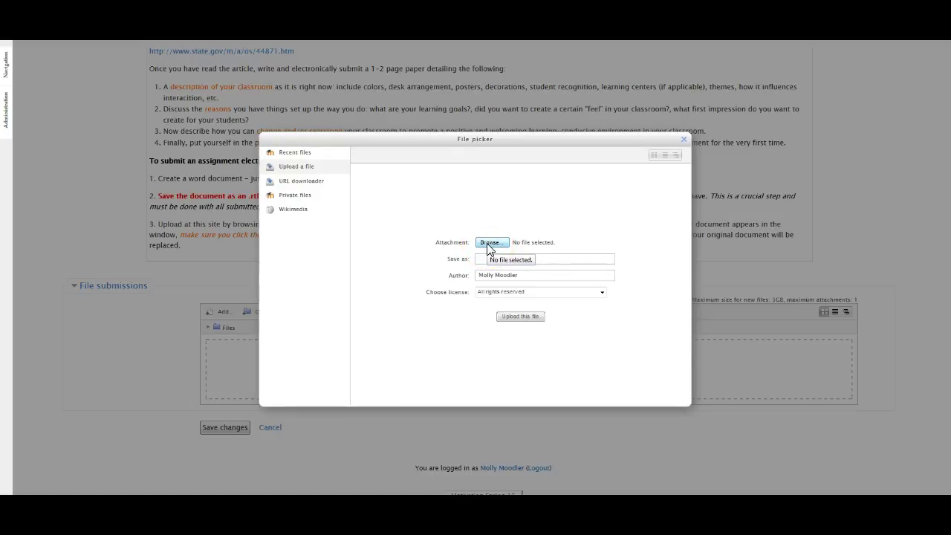
{"action": "left_click", "coordinate": [488, 245]}
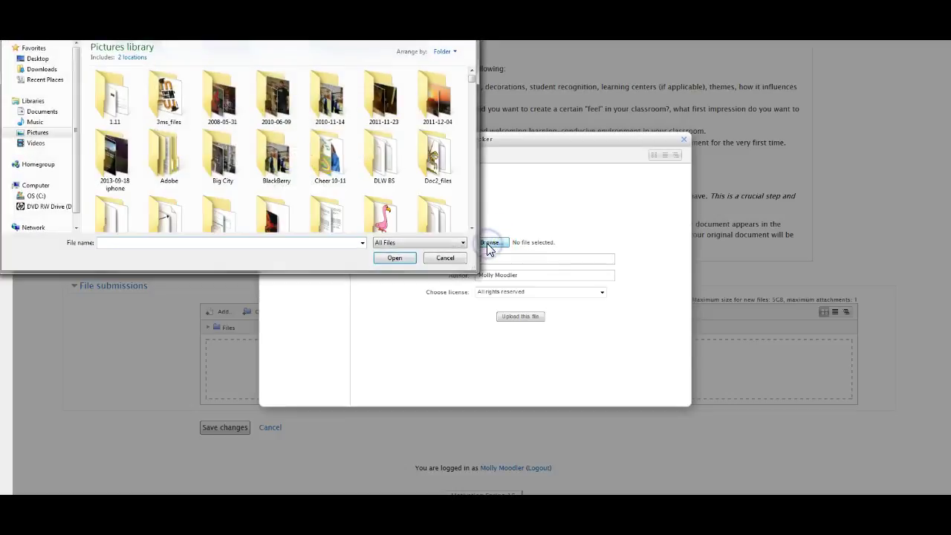
{"action": "left_click", "coordinate": [58, 113]}
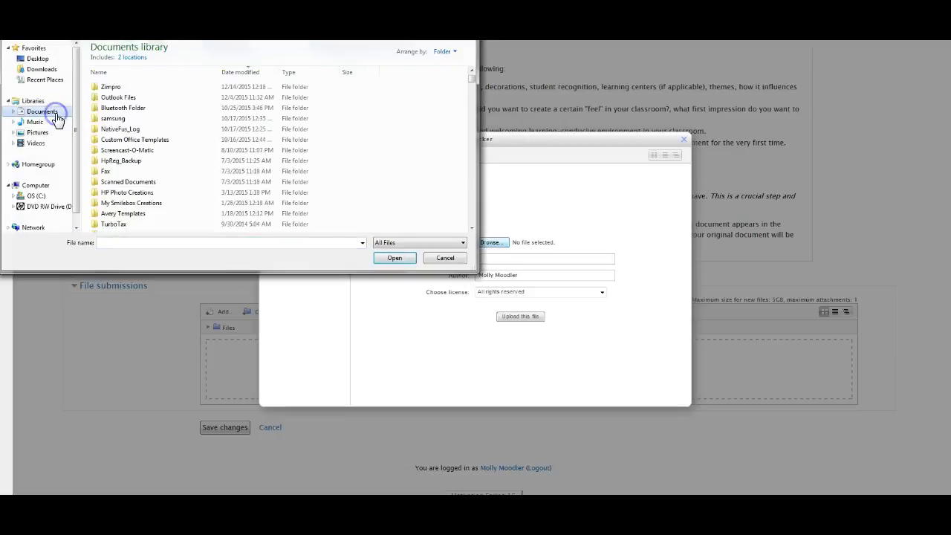
{"action": "mouse_move", "coordinate": [474, 78]}
{"action": "left_mouse_down"}
{"action": "mouse_move", "coordinate": [473, 90]}
{"action": "mouse_move", "coordinate": [472, 81]}
{"action": "left_mouse_up"}
{"action": "double_click", "coordinate": [192, 84]}
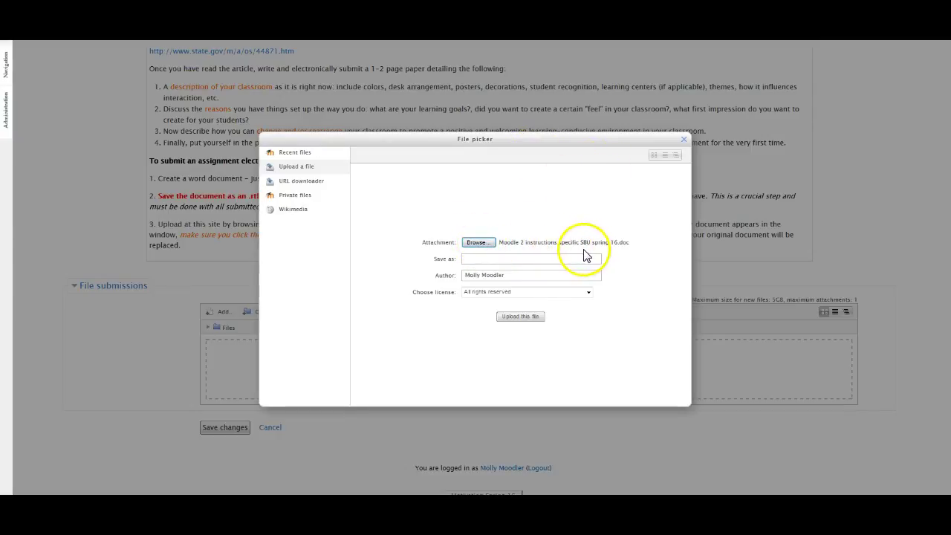
{"action": "left_click", "coordinate": [513, 318]}
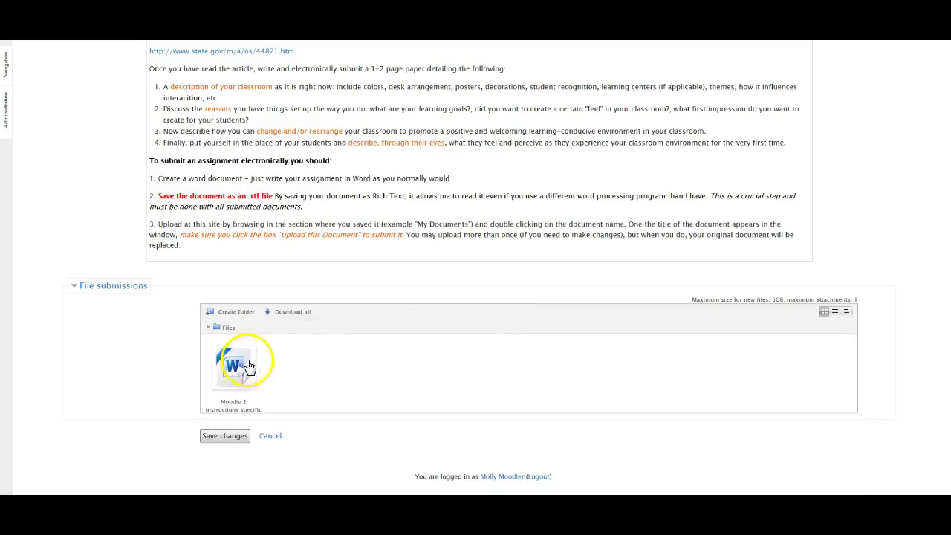
Delete the uploaded SBU instructions Word file from the submission.
{"action": "left_click", "coordinate": [334, 364]}
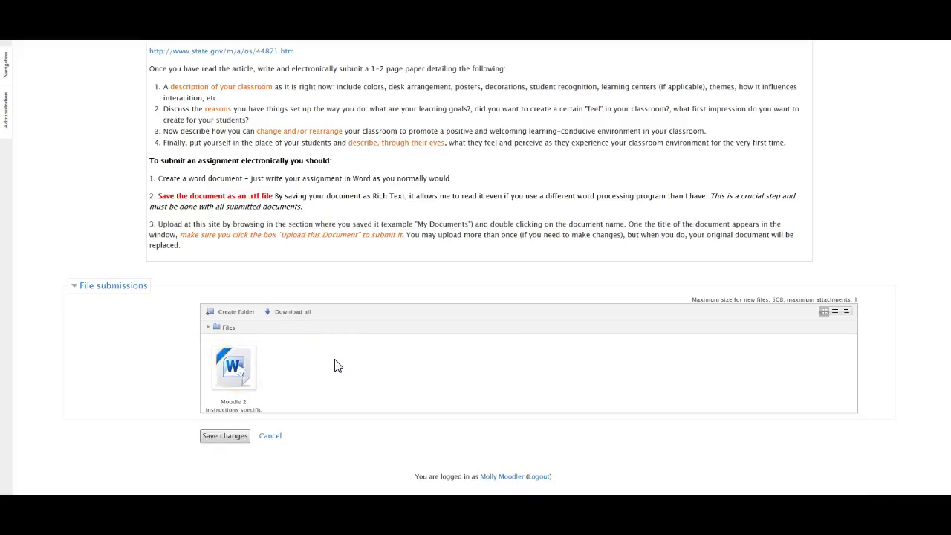
{"action": "left_click", "coordinate": [236, 364]}
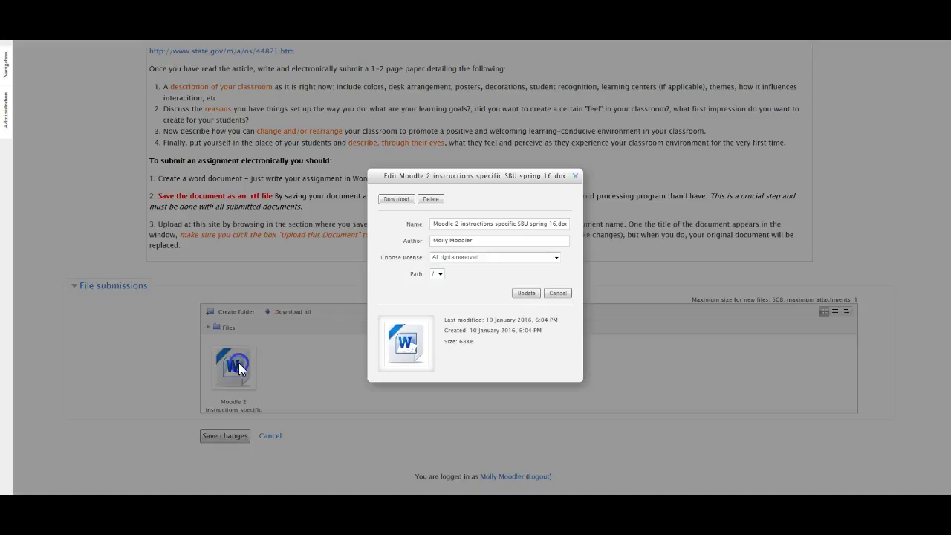
{"action": "left_click", "coordinate": [430, 199]}
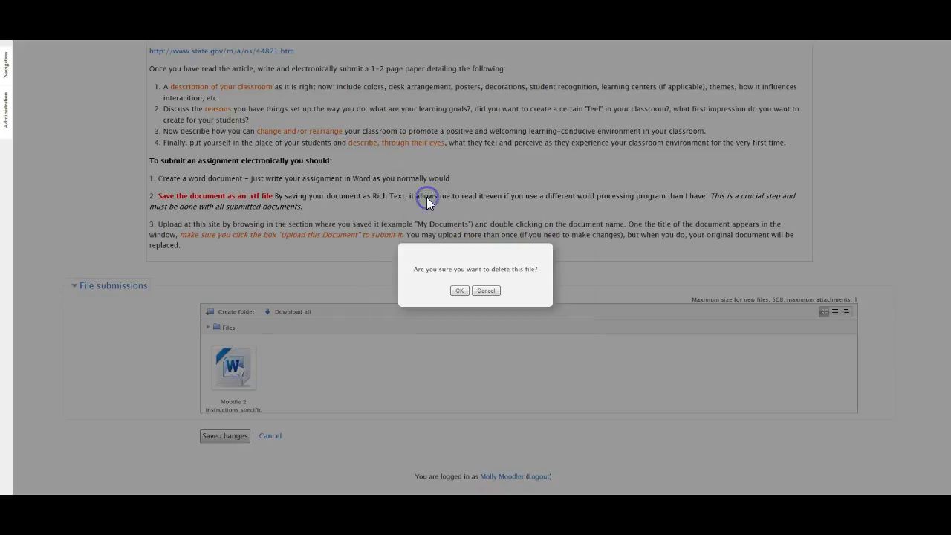
{"action": "left_click", "coordinate": [468, 291]}
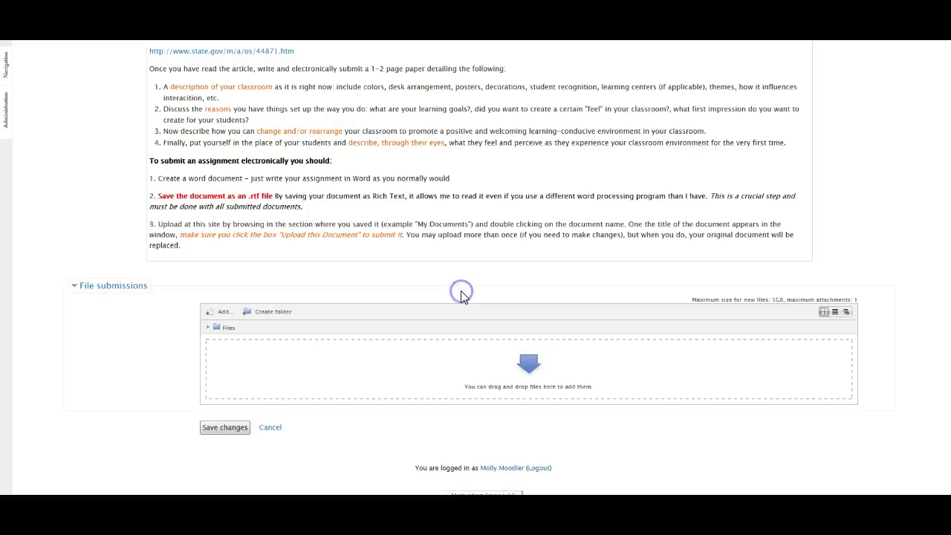
Upload 'Moodle 2 login instructions graduate – Motivation 2 Spring 16.doc' as the replacement file.
{"action": "left_click", "coordinate": [224, 312]}
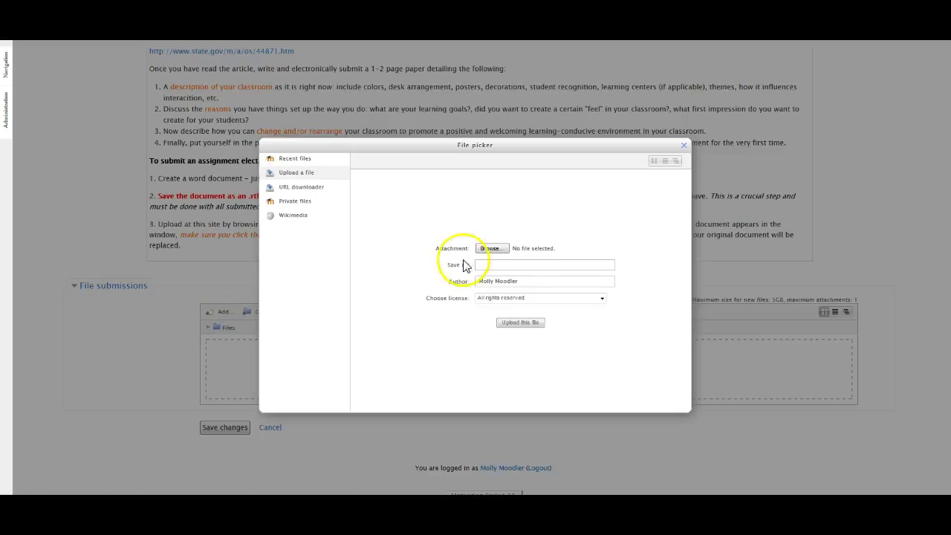
{"action": "left_click", "coordinate": [490, 248]}
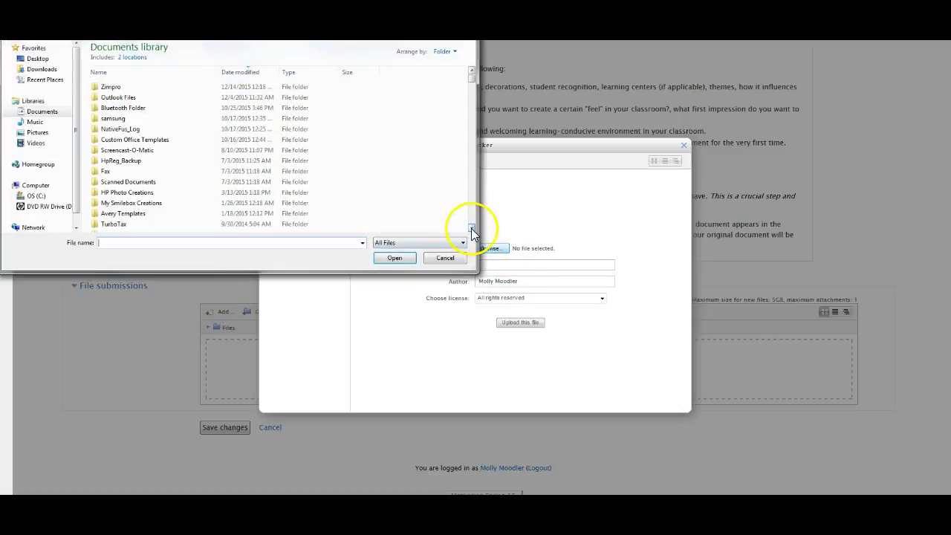
{"action": "left_click", "coordinate": [471, 229]}
{"action": "left_click_drag", "start_coordinate": [471, 228], "coordinate": [471, 228]}
{"action": "double_click", "coordinate": [198, 185]}
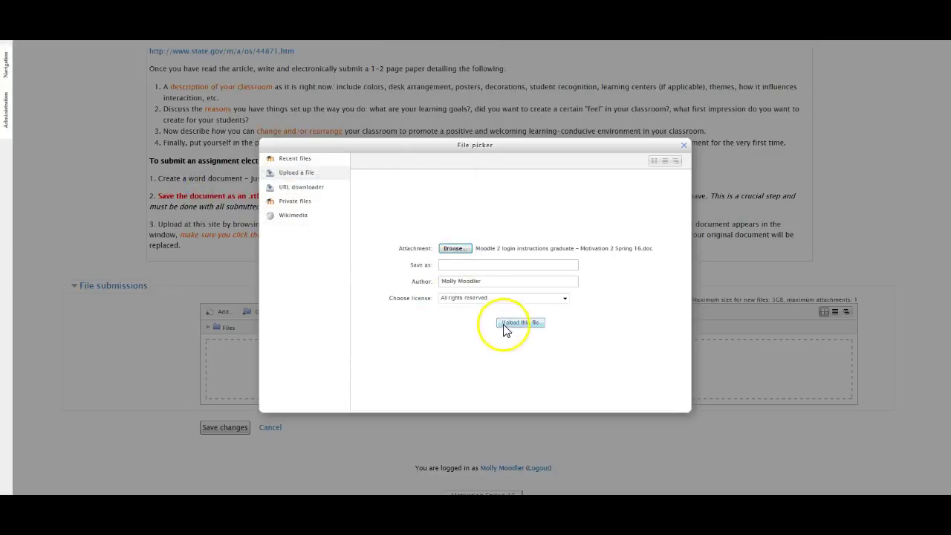
{"action": "left_click", "coordinate": [504, 326]}
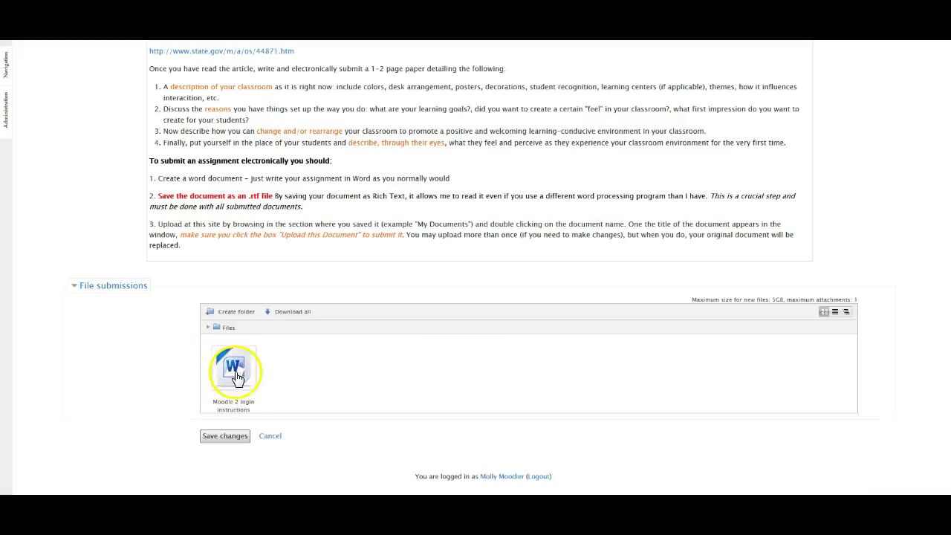
Save changes and confirm the status reads Submitted for grading with the login instructions file.
{"action": "left_click", "coordinate": [225, 436]}
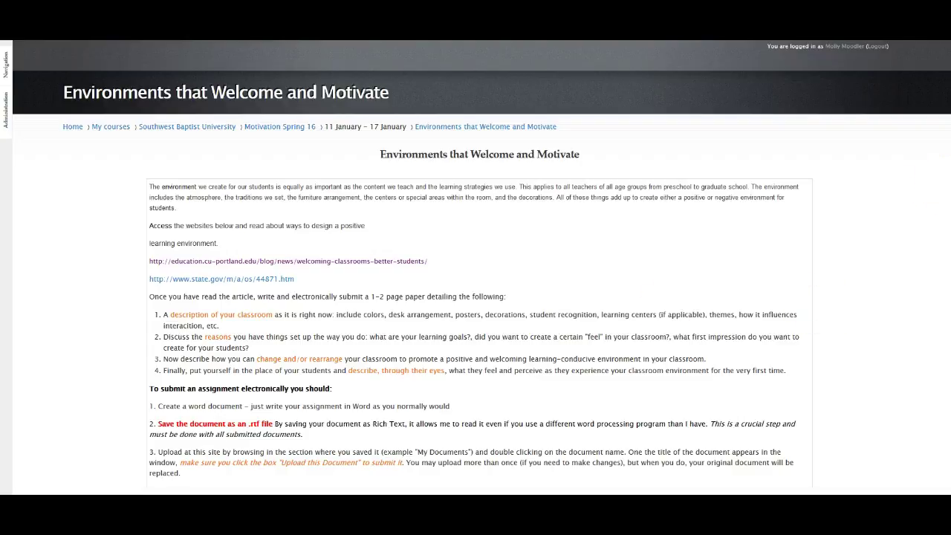
{"action": "scroll", "coordinate": [940, 198], "scroll_direction": "down", "scroll_amount": 2}
{"action": "scroll", "coordinate": [475, 297], "scroll_direction": "down", "scroll_amount": 2}
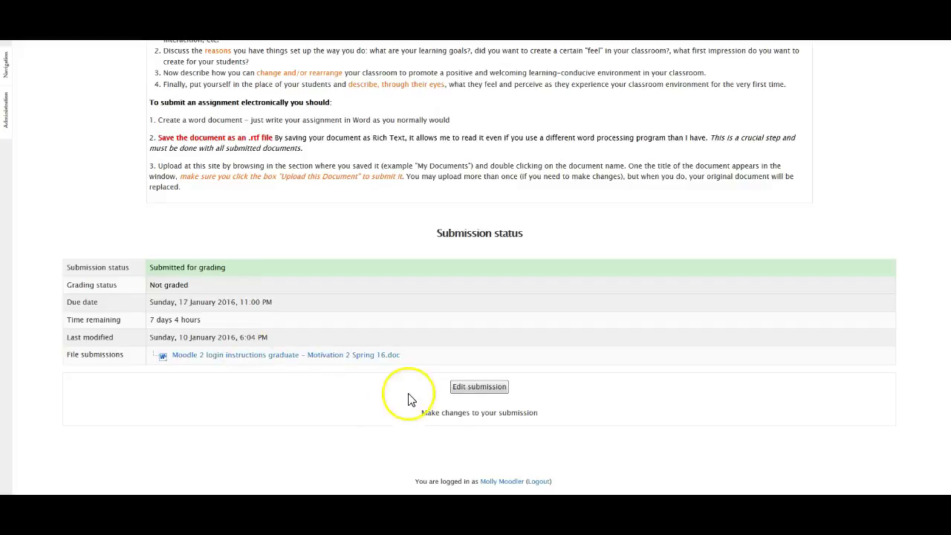
Re-save the submission, updating last modified to Sunday, 10 January 2016, 6:05 PM.
{"action": "left_click", "coordinate": [463, 385]}
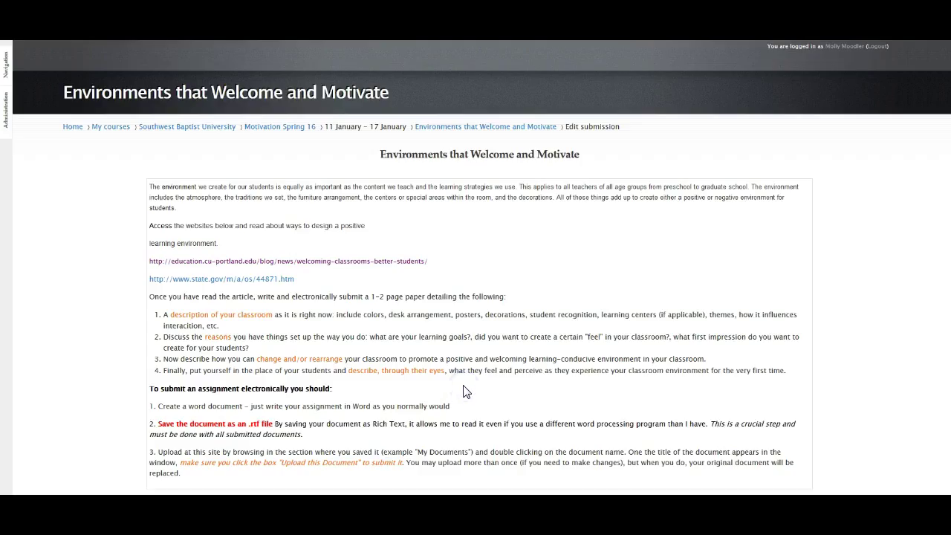
{"action": "scroll", "coordinate": [476, 298], "scroll_direction": "down", "scroll_amount": 4}
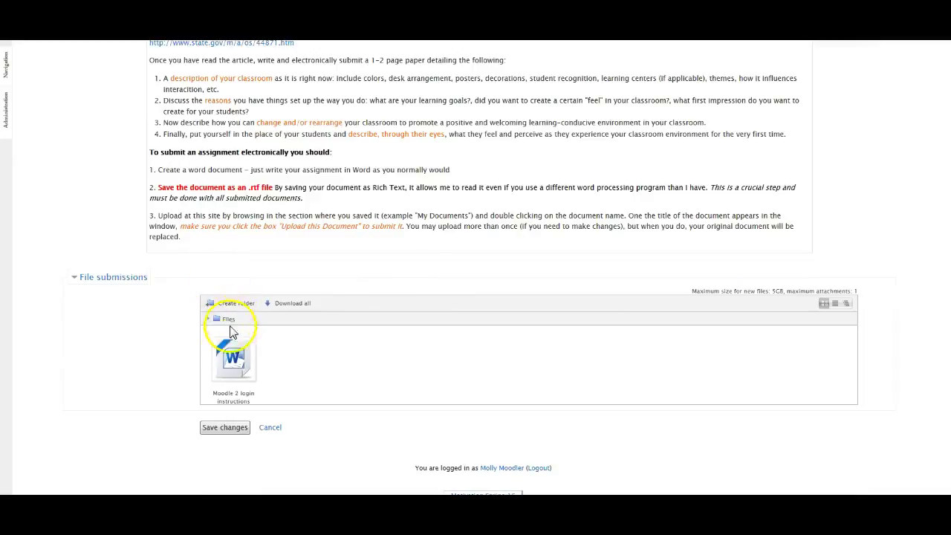
{"action": "left_click", "coordinate": [233, 431]}
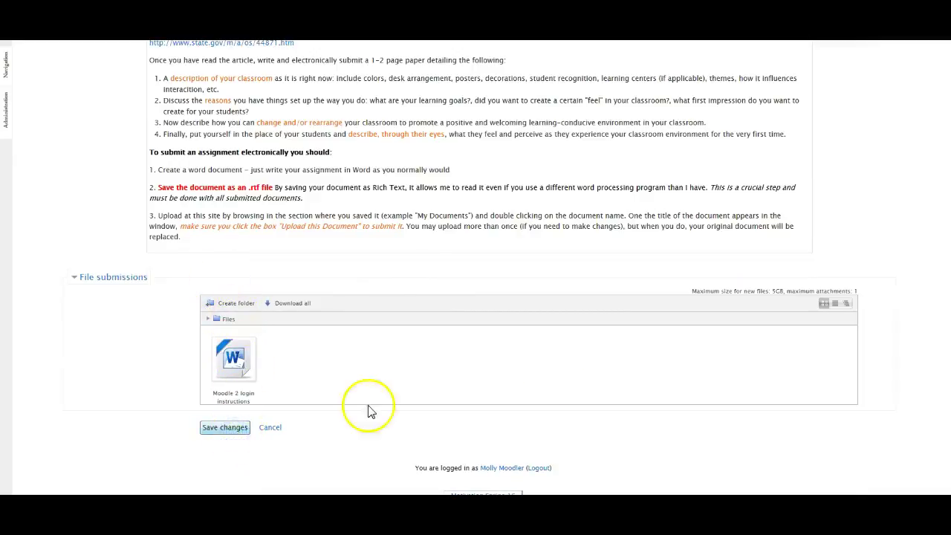
{"action": "scroll", "coordinate": [475, 297], "scroll_direction": "down", "scroll_amount": 5}
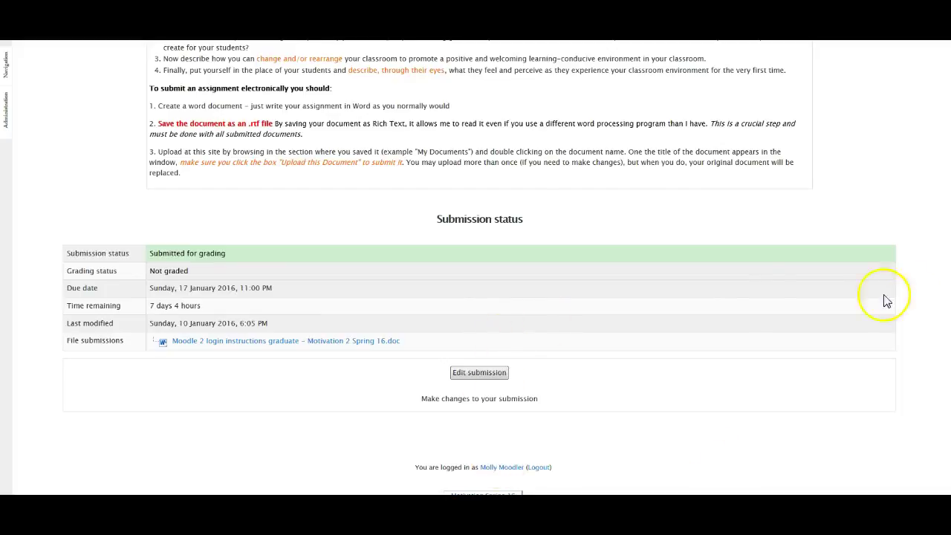
{"action": "scroll", "coordinate": [943, 305], "scroll_direction": "up", "scroll_amount": 5}
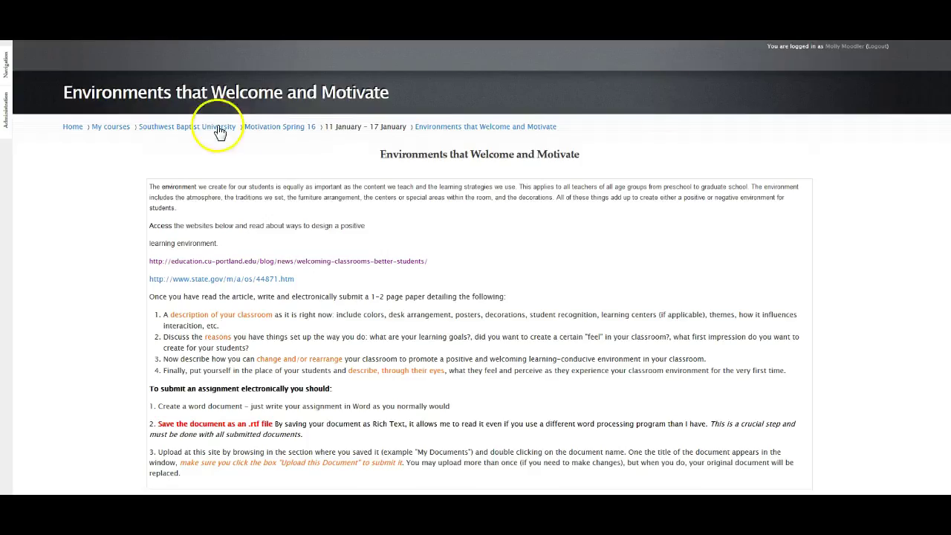
Return to the EDU 5133 Motivation Spring 16 course page and check the weekly sections' completion ticks.
{"action": "left_click", "coordinate": [265, 132]}
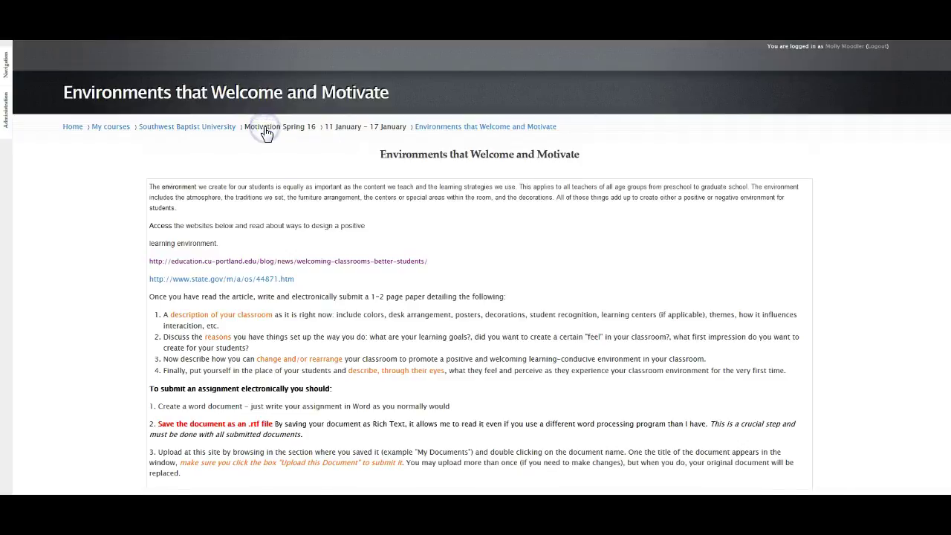
{"action": "scroll", "coordinate": [475, 297], "scroll_direction": "down", "scroll_amount": 5}
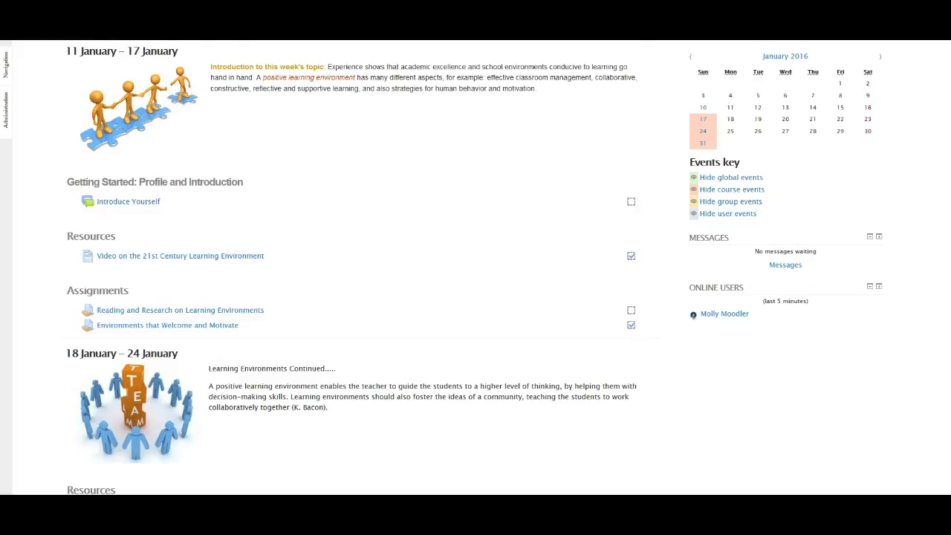
{"action": "scroll", "coordinate": [475, 268], "scroll_direction": "down", "scroll_amount": 6}
{"action": "scroll", "coordinate": [351, 267], "scroll_direction": "up", "scroll_amount": 7}
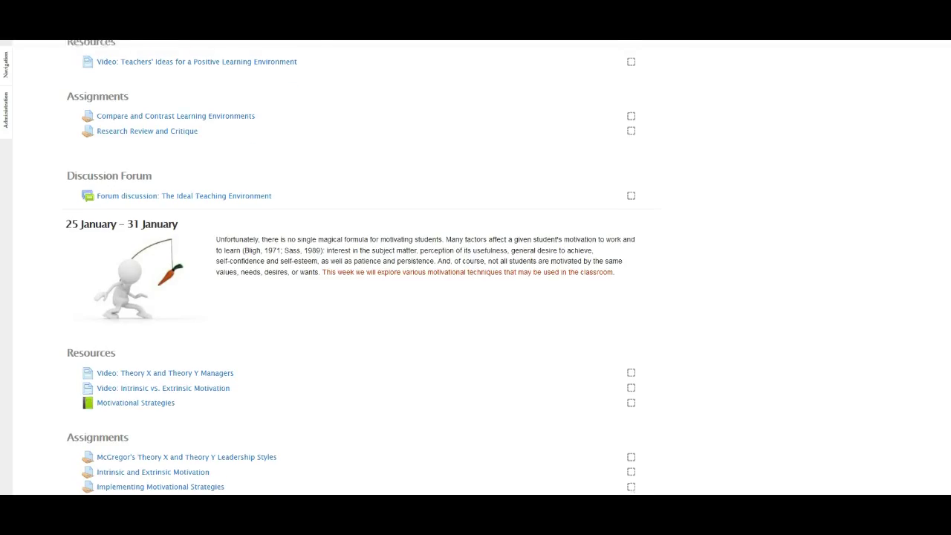
{"action": "scroll", "coordinate": [429, 120], "scroll_direction": "up", "scroll_amount": 2}
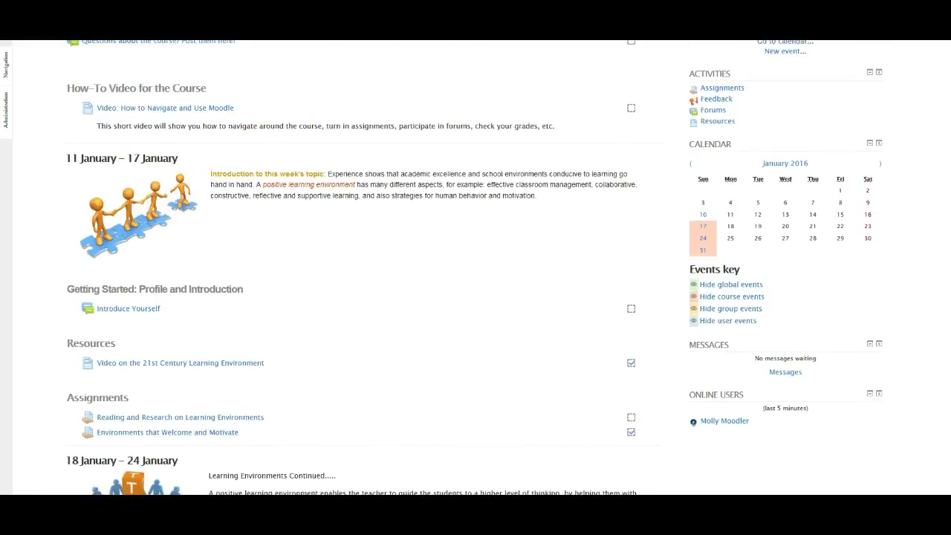
{"action": "scroll", "coordinate": [429, 120], "scroll_direction": "down", "scroll_amount": 1}
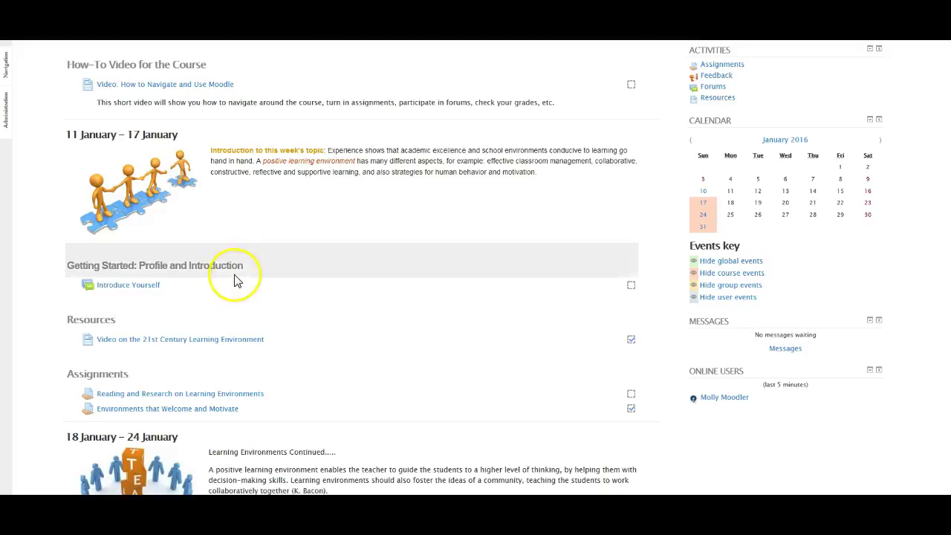
{"action": "scroll", "coordinate": [325, 165], "scroll_direction": "down", "scroll_amount": 3}
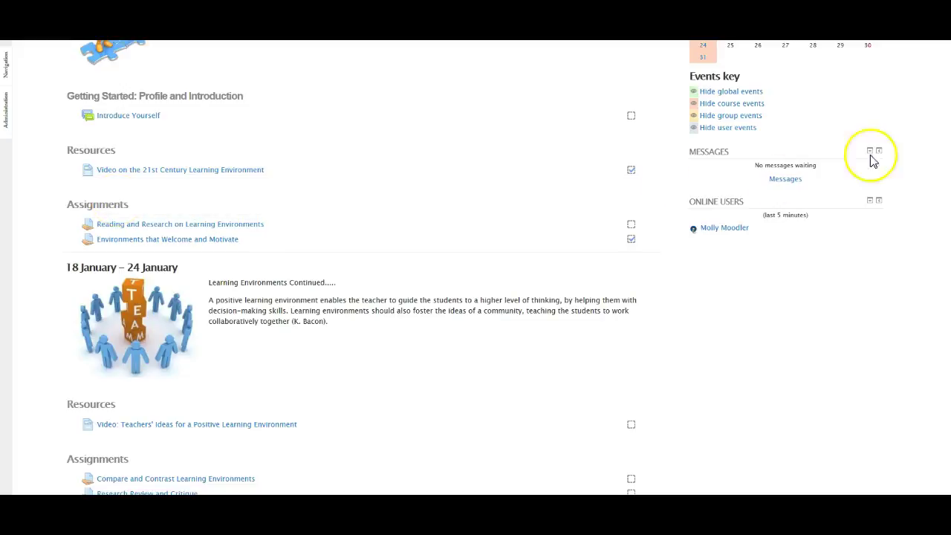
{"action": "scroll", "coordinate": [475, 267], "scroll_direction": "down", "scroll_amount": 3}
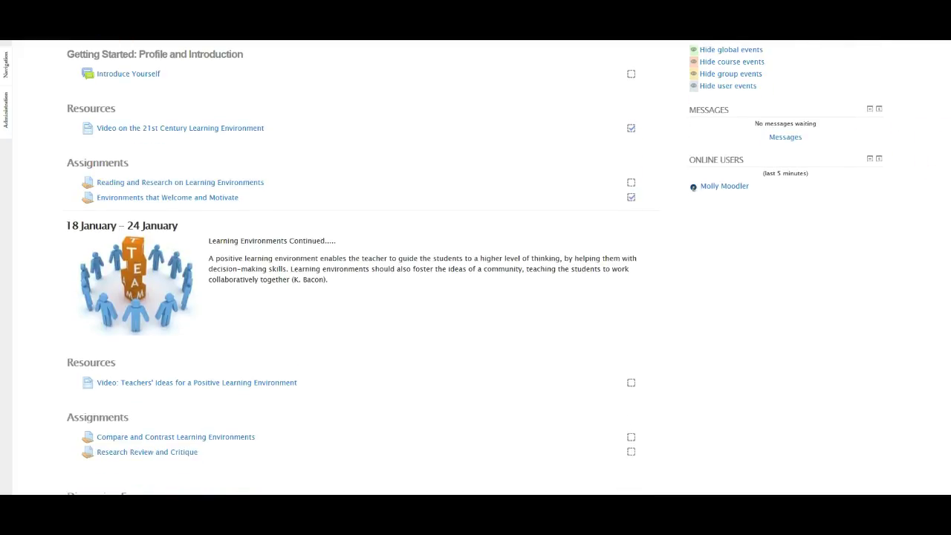
{"action": "scroll", "coordinate": [475, 267], "scroll_direction": "down", "scroll_amount": 1}
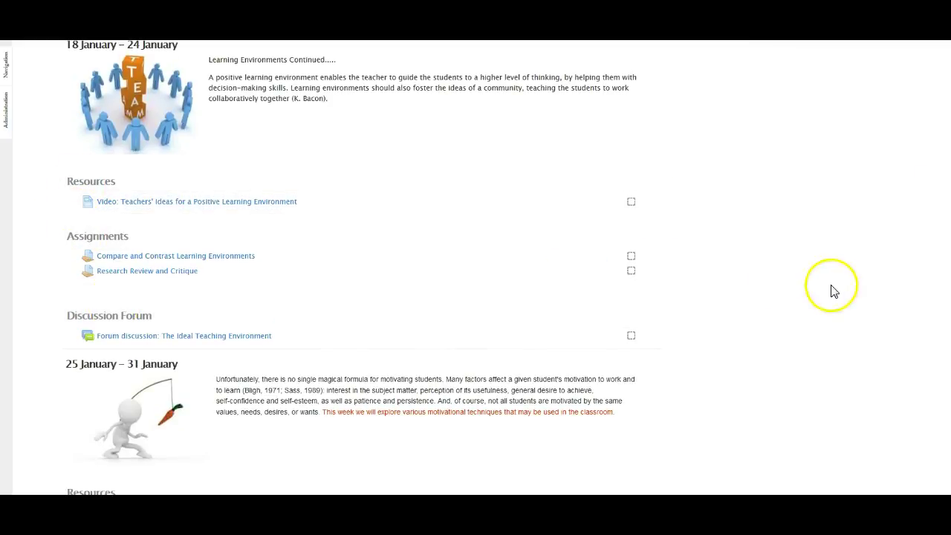
{"action": "scroll", "coordinate": [769, 239], "scroll_direction": "down", "scroll_amount": 5}
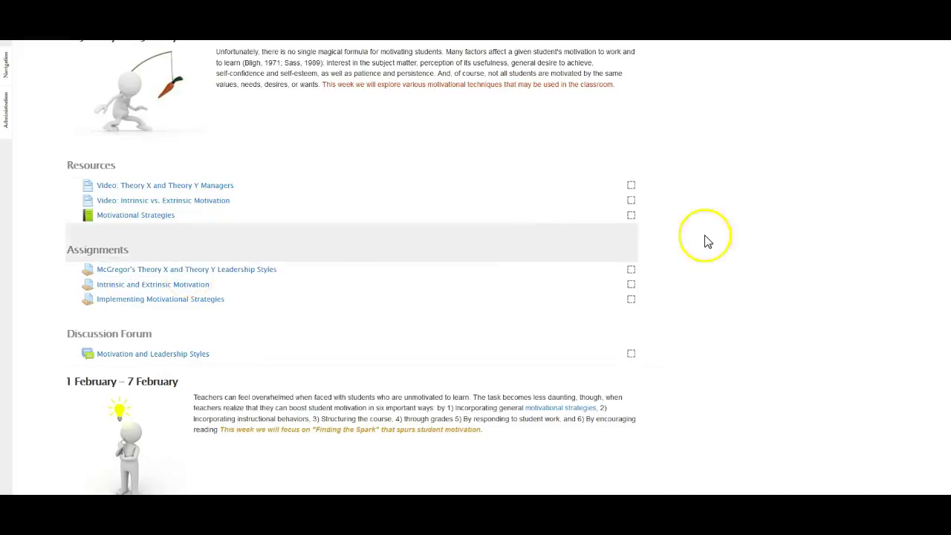
{"action": "scroll", "coordinate": [352, 268], "scroll_direction": "down", "scroll_amount": 3}
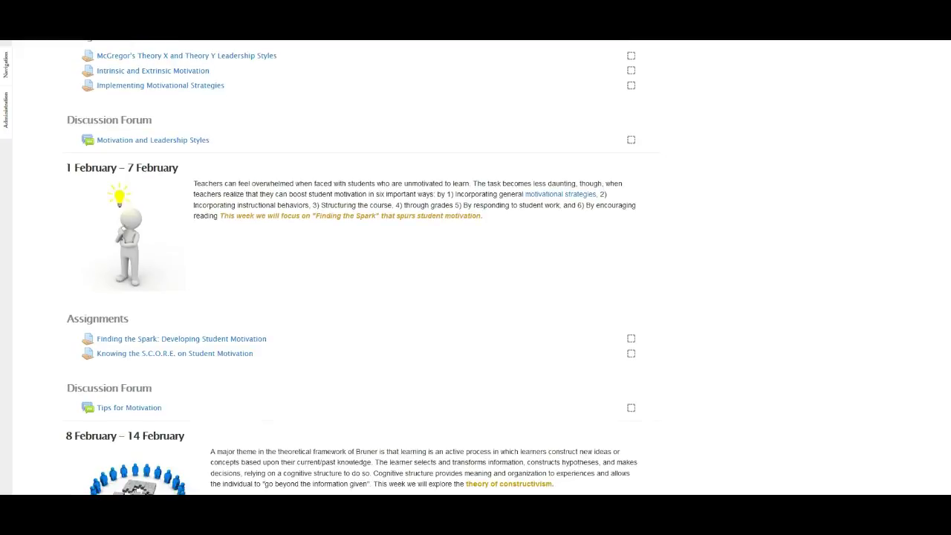
{"action": "scroll", "coordinate": [351, 268], "scroll_direction": "down", "scroll_amount": 2}
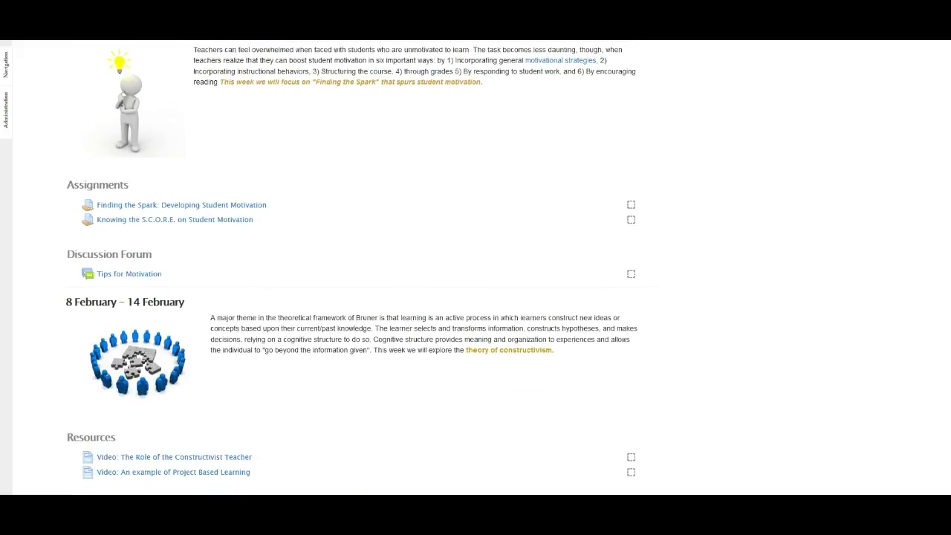
{"action": "scroll", "coordinate": [352, 268], "scroll_direction": "down", "scroll_amount": 3}
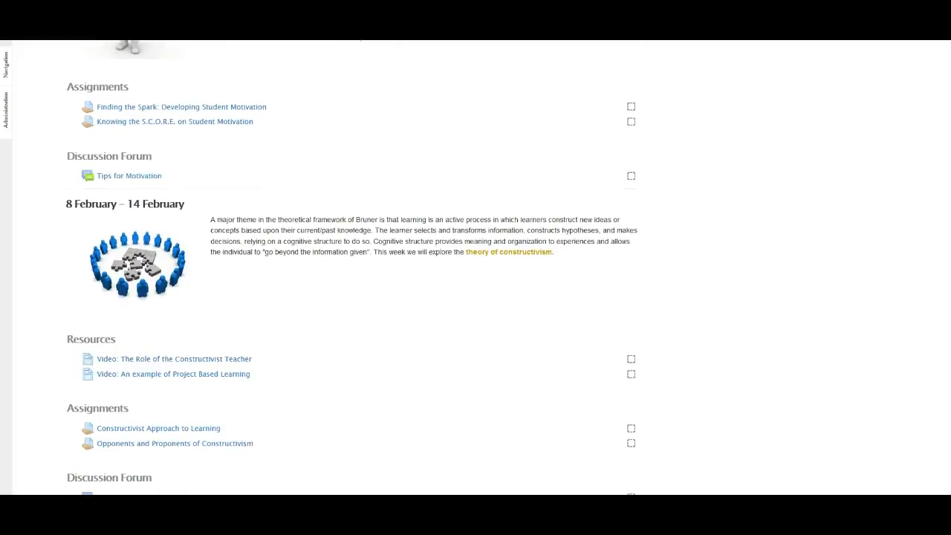
{"action": "scroll", "coordinate": [351, 267], "scroll_direction": "down", "scroll_amount": 2}
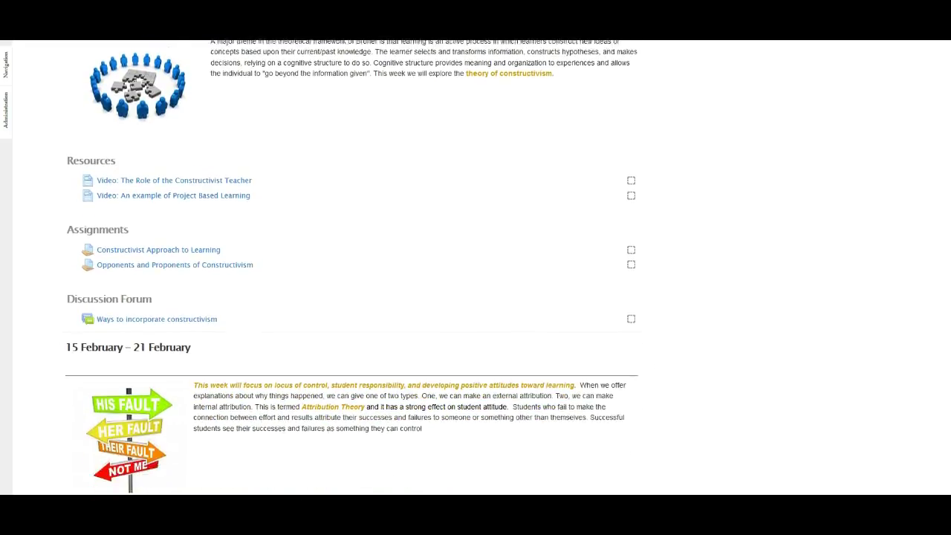
{"action": "scroll", "coordinate": [351, 267], "scroll_direction": "down", "scroll_amount": 4}
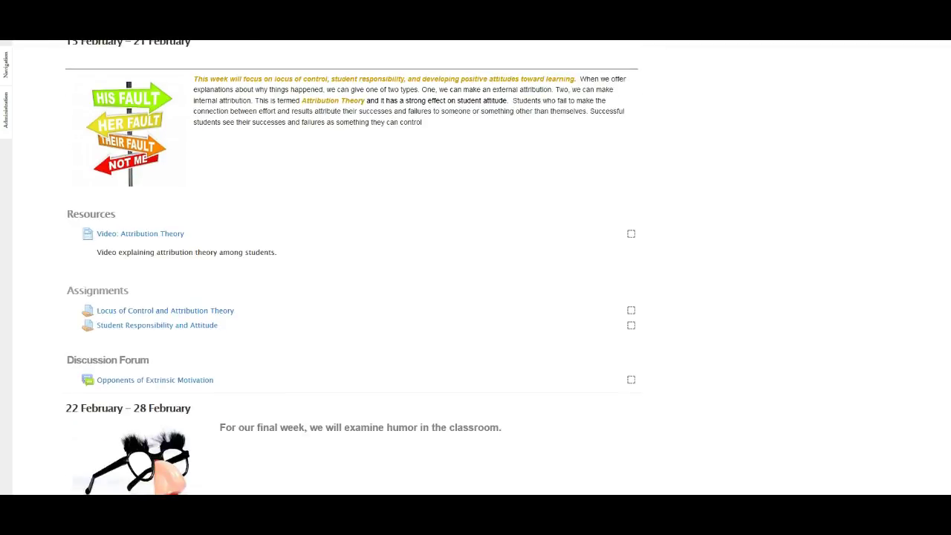
{"action": "scroll", "coordinate": [351, 267], "scroll_direction": "up", "scroll_amount": 20}
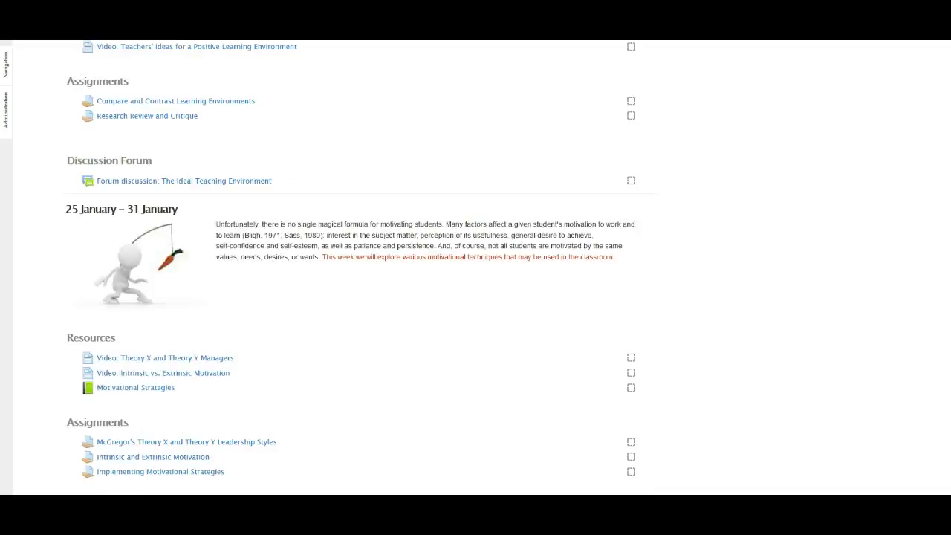
{"action": "scroll", "coordinate": [352, 267], "scroll_direction": "up", "scroll_amount": 8}
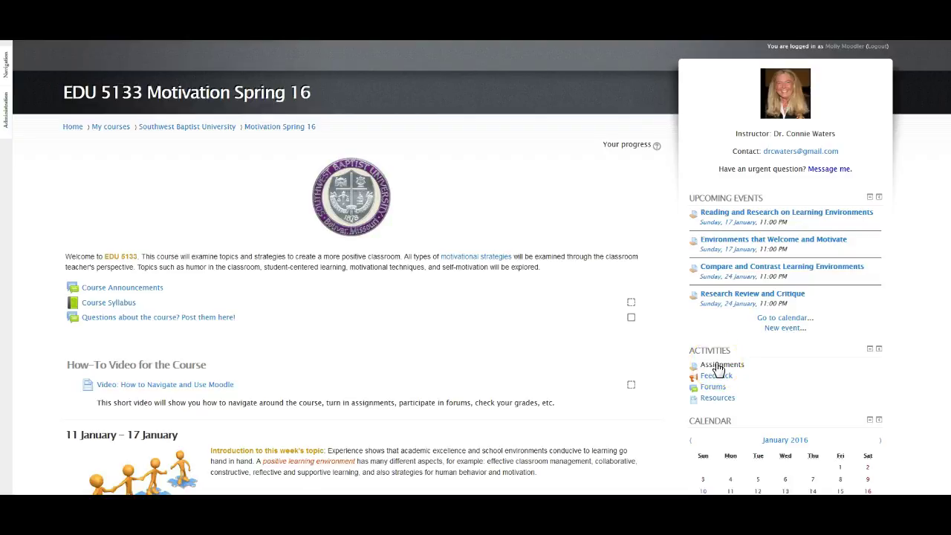
{"action": "scroll", "coordinate": [817, 113], "scroll_direction": "down", "scroll_amount": 3}
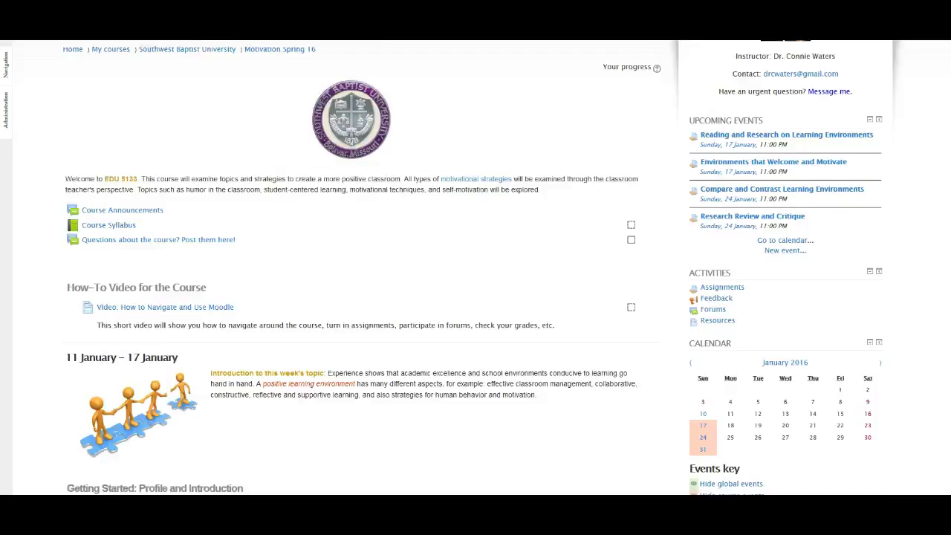
{"action": "scroll", "coordinate": [817, 113], "scroll_direction": "up", "scroll_amount": 1}
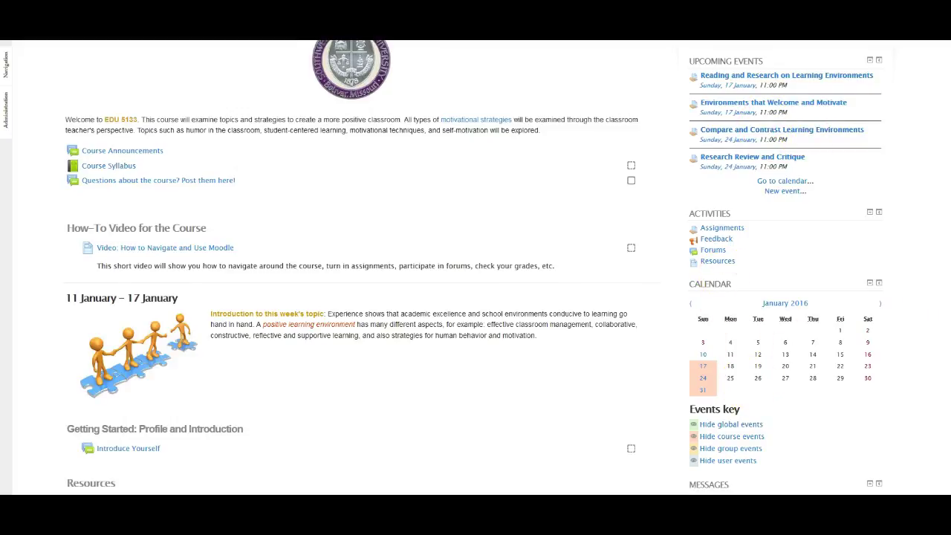
{"action": "scroll", "coordinate": [476, 267], "scroll_direction": "down", "scroll_amount": 4}
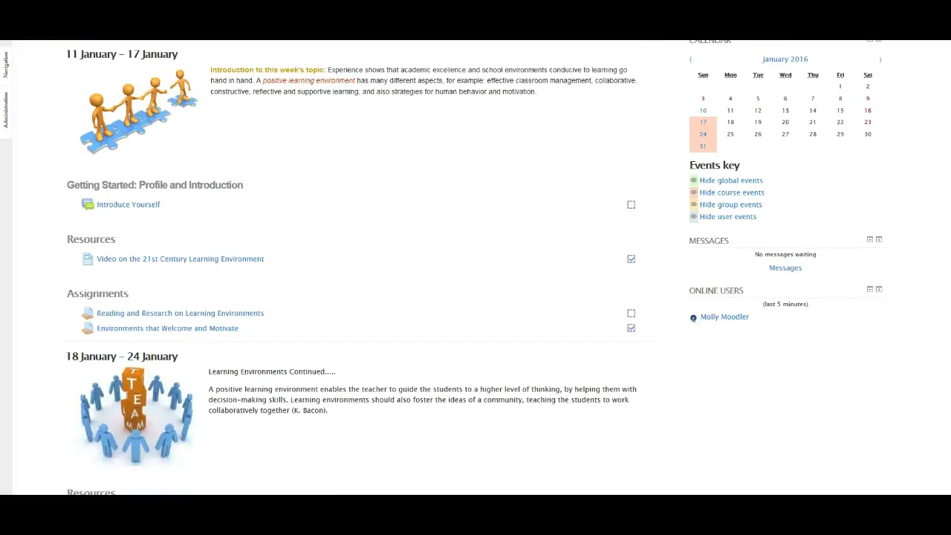
{"action": "scroll", "coordinate": [476, 268], "scroll_direction": "down", "scroll_amount": 1}
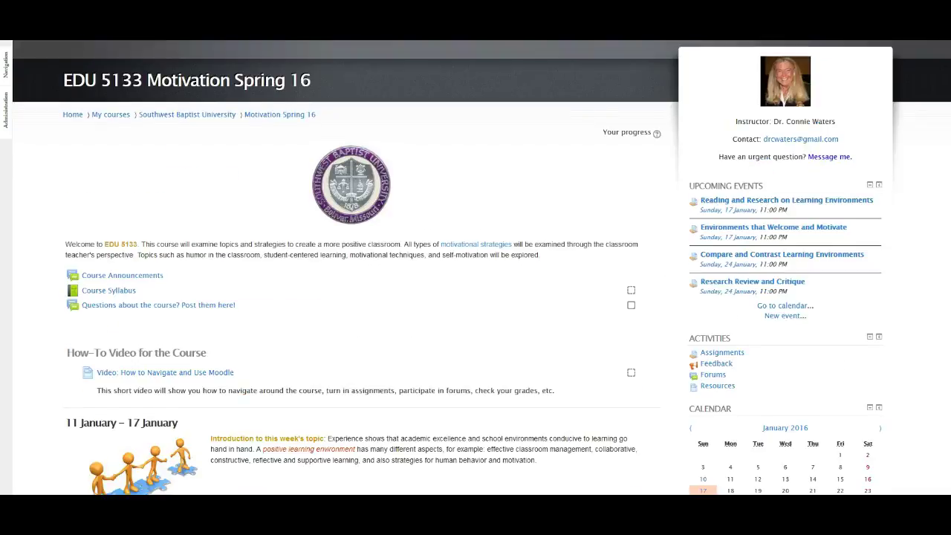
{"action": "scroll", "coordinate": [476, 270], "scroll_direction": "up", "scroll_amount": 1}
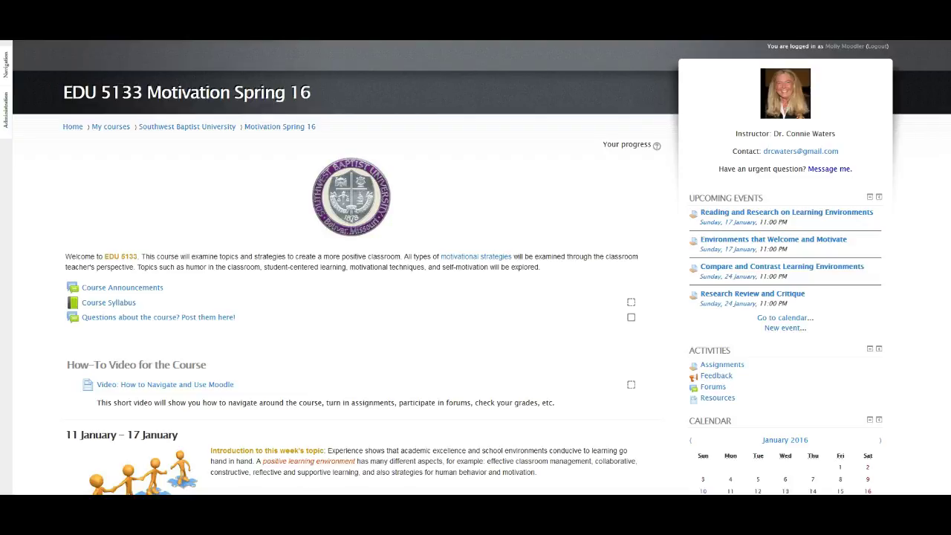
{"action": "scroll", "coordinate": [481, 269], "scroll_direction": "down", "scroll_amount": 1}
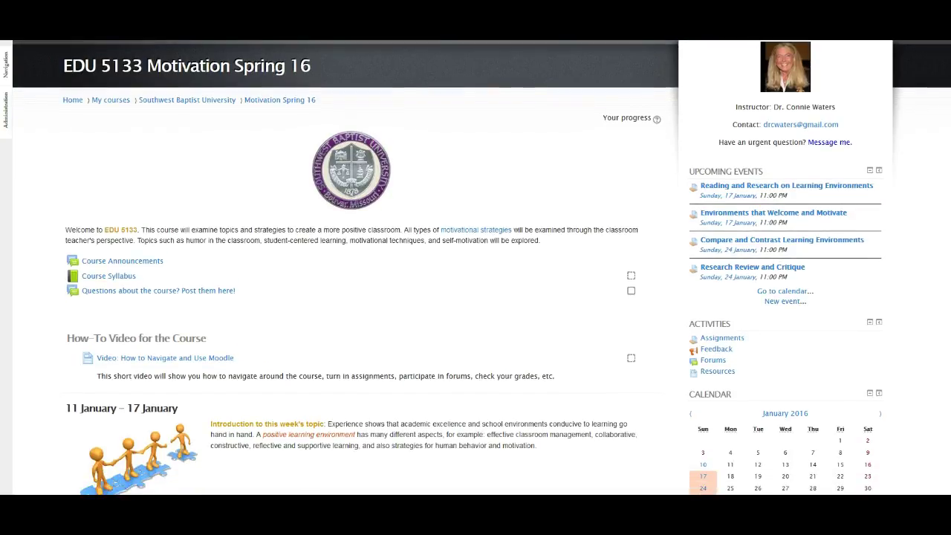
{"action": "scroll", "coordinate": [482, 268], "scroll_direction": "down", "scroll_amount": 2}
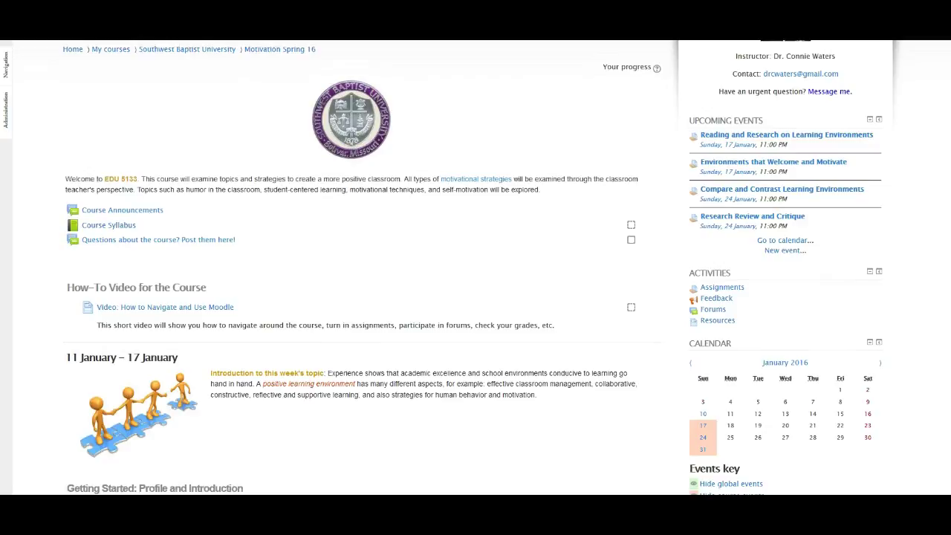
{"action": "scroll", "coordinate": [481, 268], "scroll_direction": "down", "scroll_amount": 3}
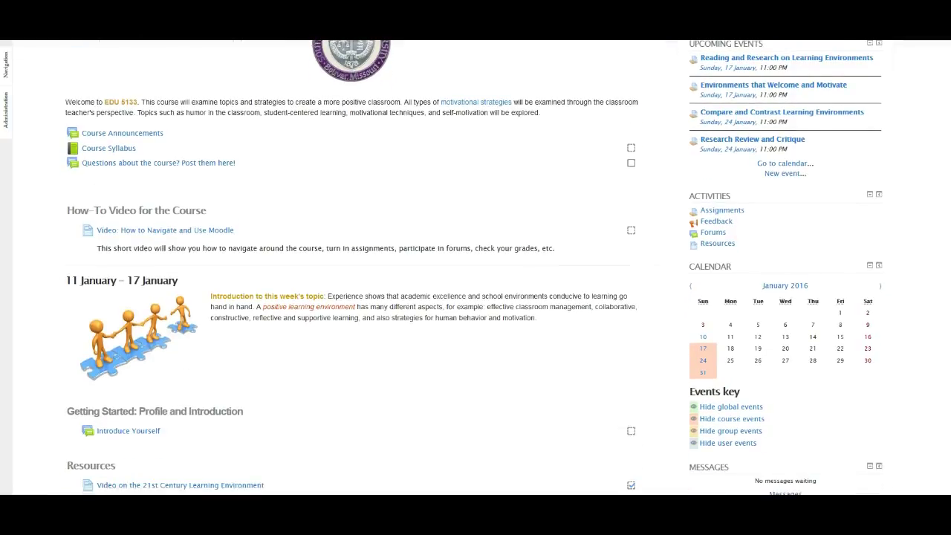
{"action": "scroll", "coordinate": [475, 268], "scroll_direction": "up", "scroll_amount": 1}
{"action": "scroll", "coordinate": [475, 267], "scroll_direction": "up", "scroll_amount": 6}
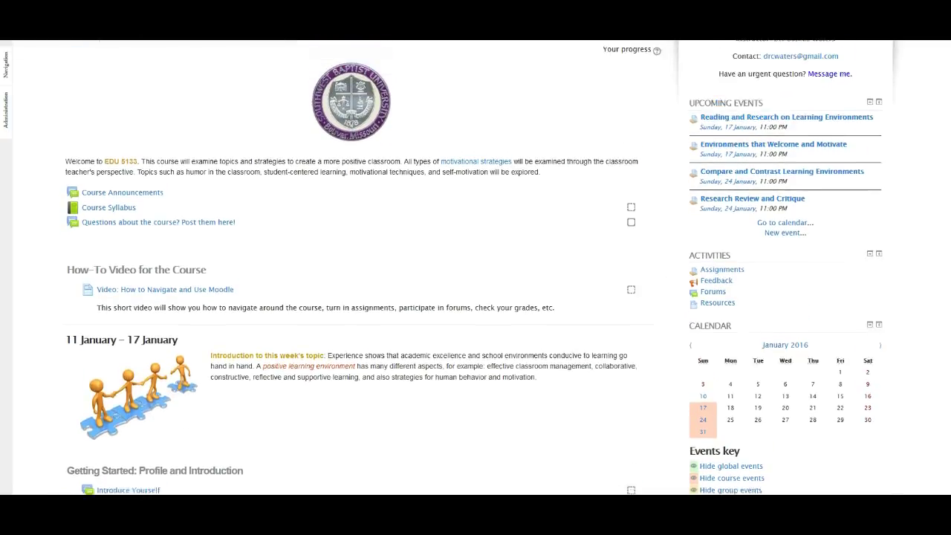